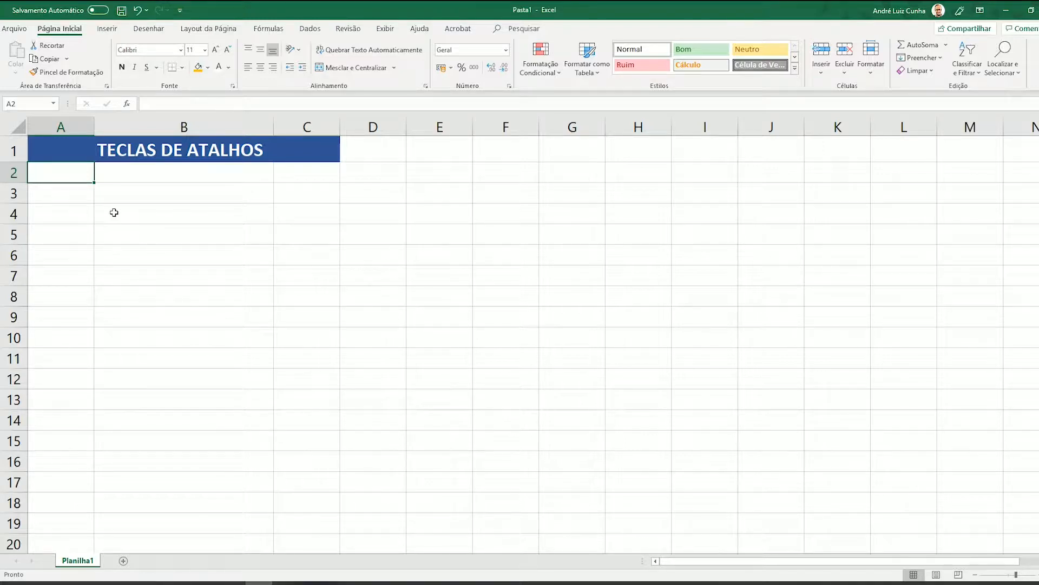
Step: Enter the shortcut F1 in cell A2 with the description "Ajuda" in B2
key(F1)
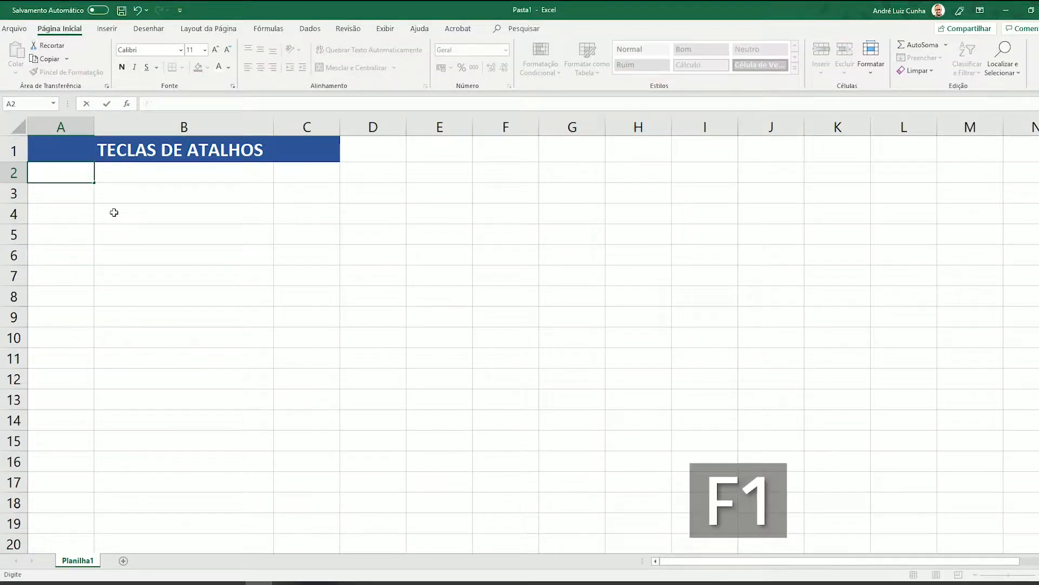
key(BackSpace)
key(BackSpace)
text(F1)
key(Tab)
text(aJUDA)
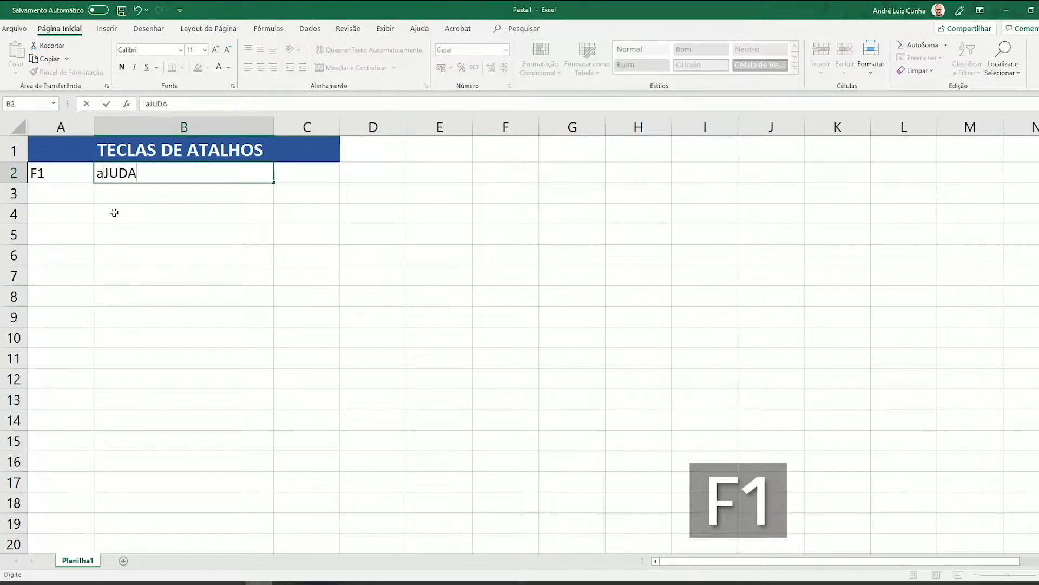
key(BackSpace)
key(BackSpace)
key(BackSpace)
key(BackSpace)
text(Ajuda)
key(Return)
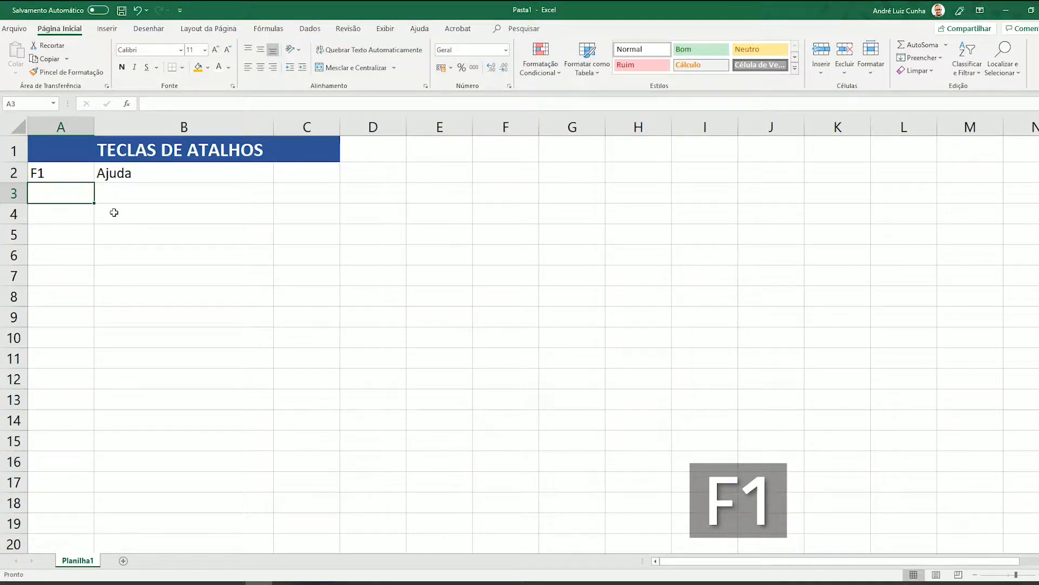
Step: Open the program's Help and look through its topic list and featured articles
key(F1)
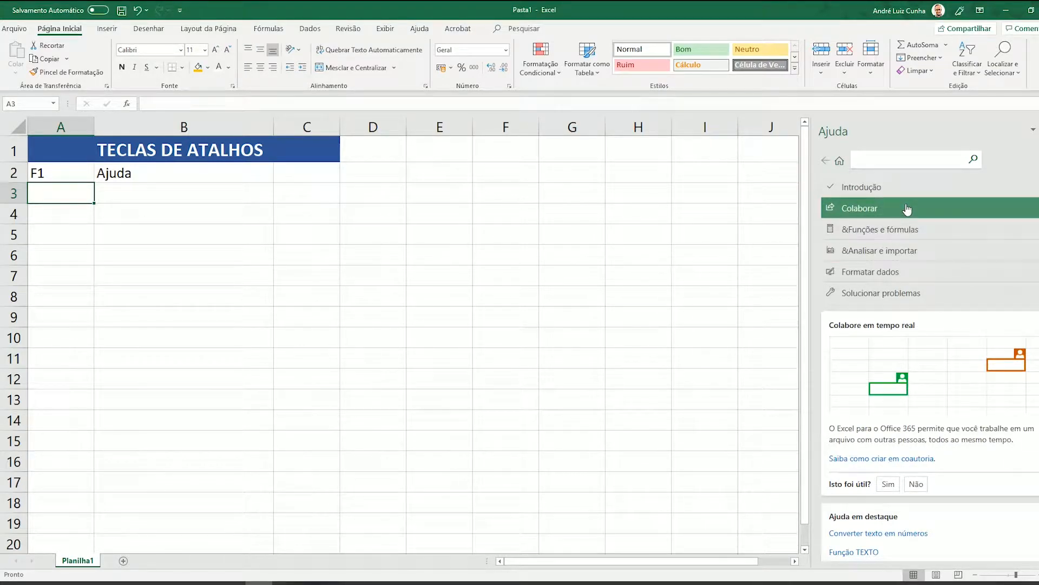
scroll(915, 395, down, 3)
scroll(899, 387, up, 3)
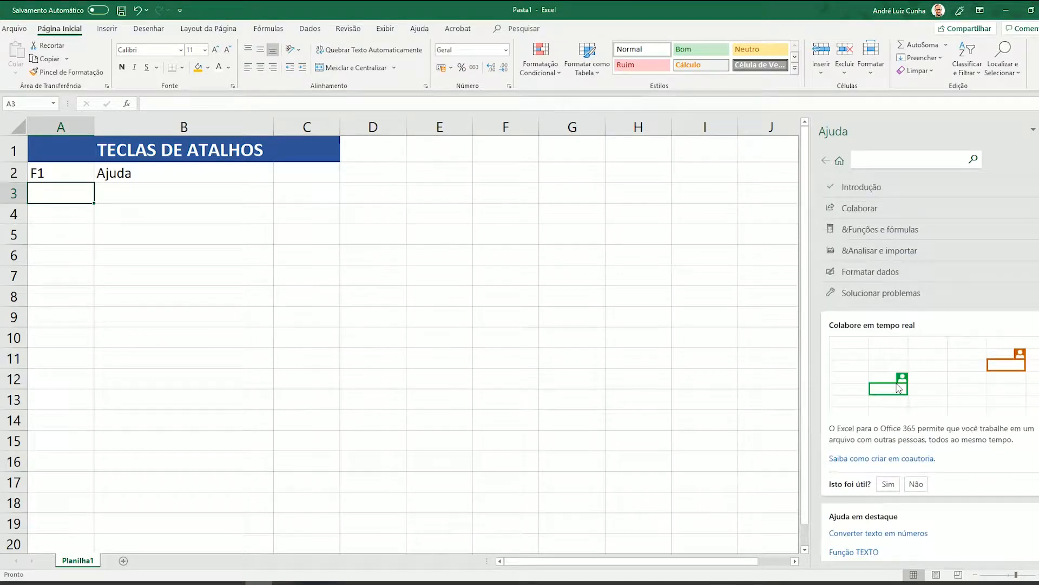
scroll(898, 388, down, 3)
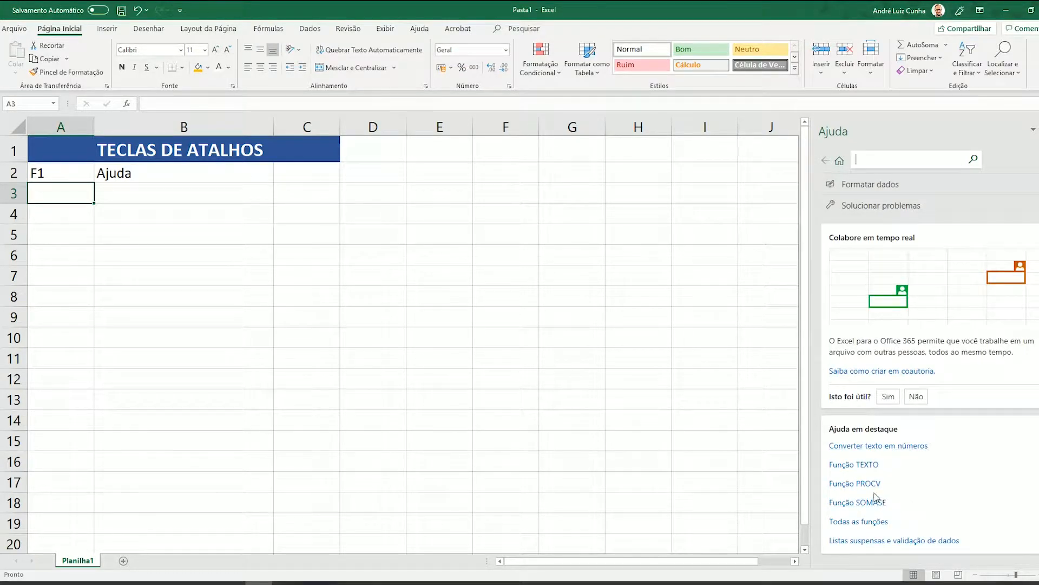
scroll(864, 452, up, 3)
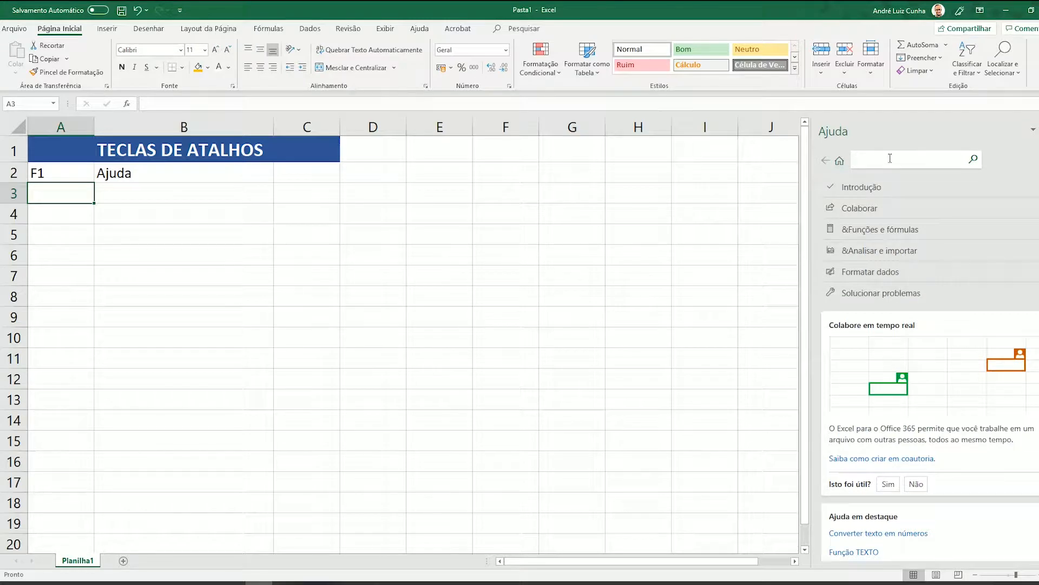
Step: Search Help for "soma" and look through the SOMA function article down to its related links
key(Return)
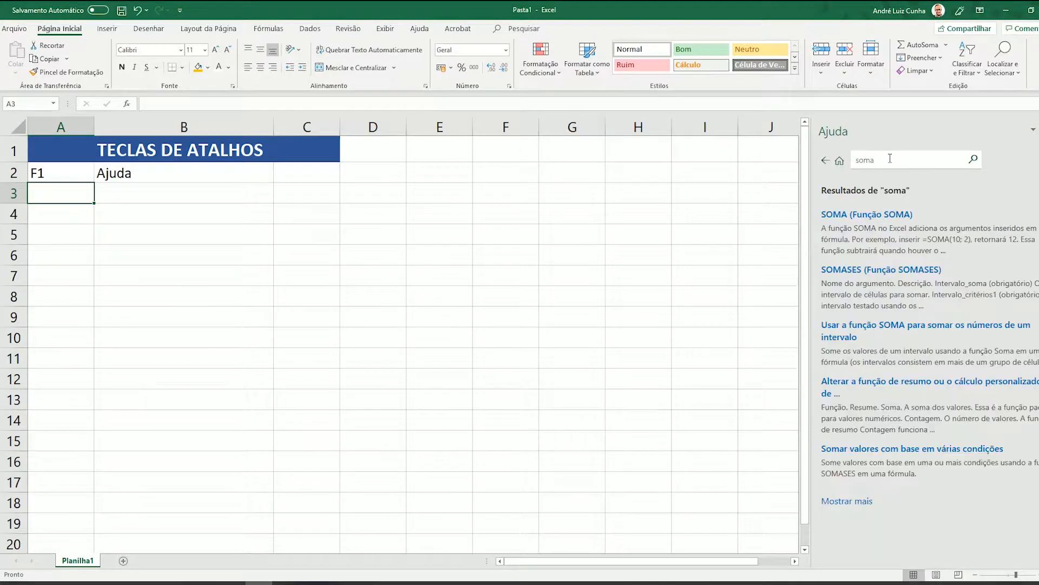
click(860, 215)
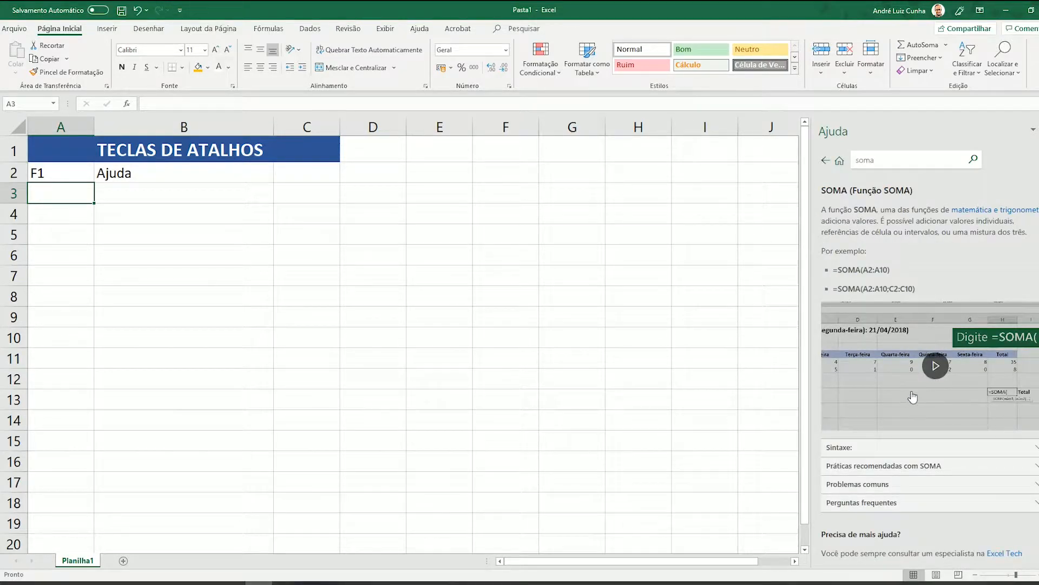
scroll(907, 394, down, 5)
scroll(904, 395, down, 3)
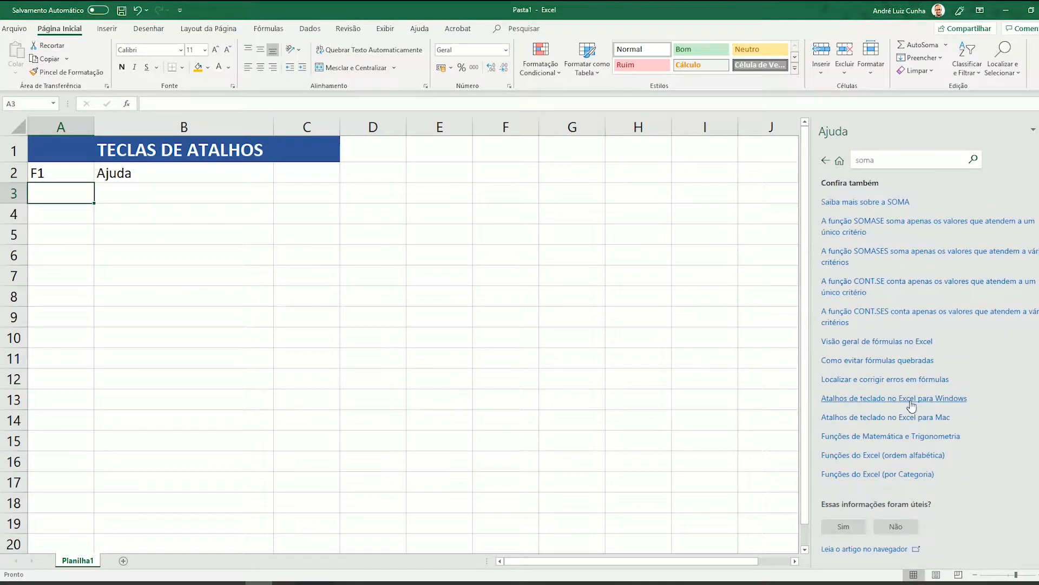
scroll(911, 405, up, 6)
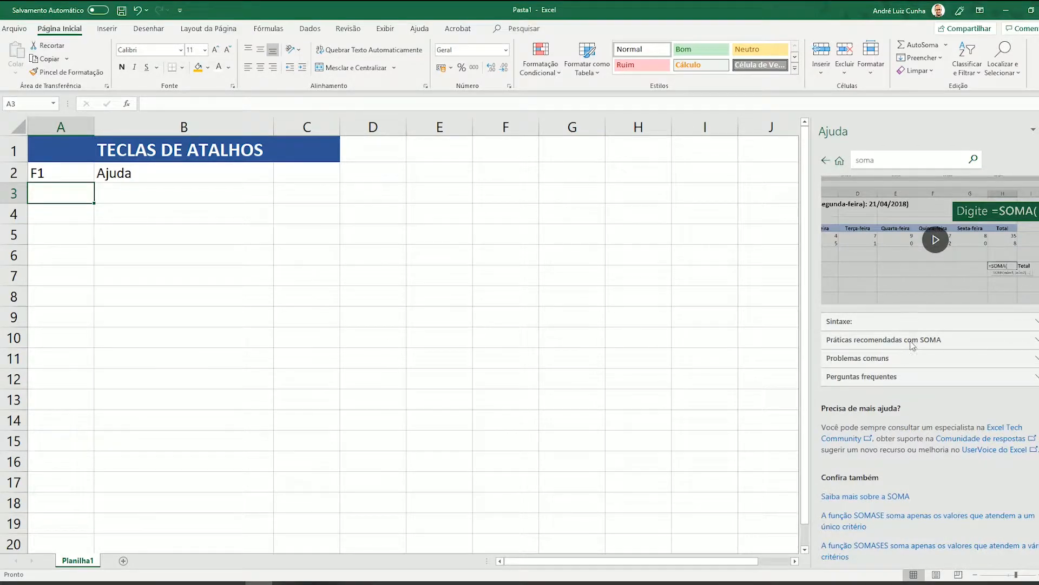
Step: Expand the "Práticas recomendadas com SOMA" section of the article and read through it
click(889, 339)
scroll(880, 351, down, 2)
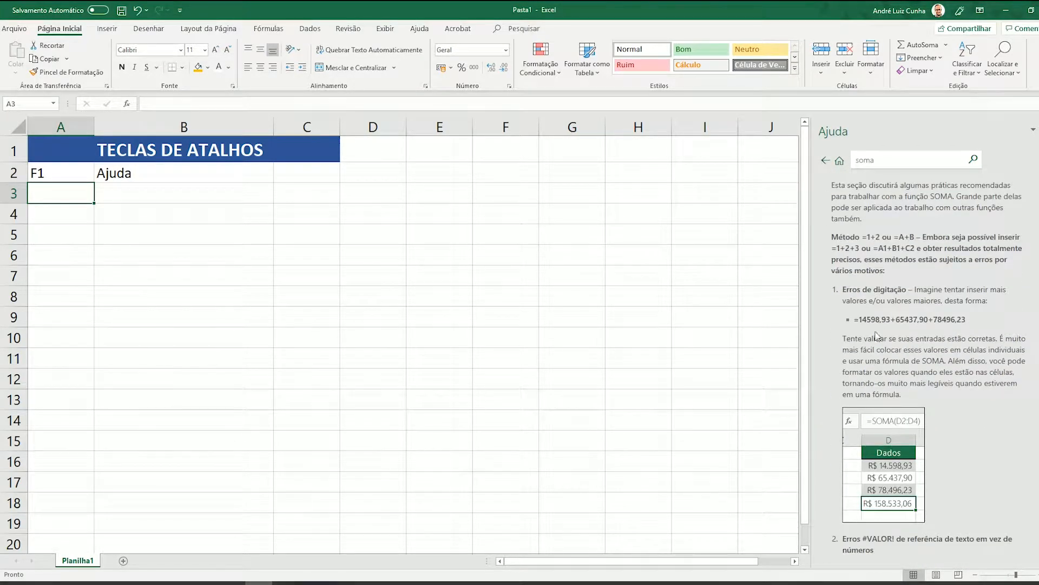
scroll(880, 325, down, 4)
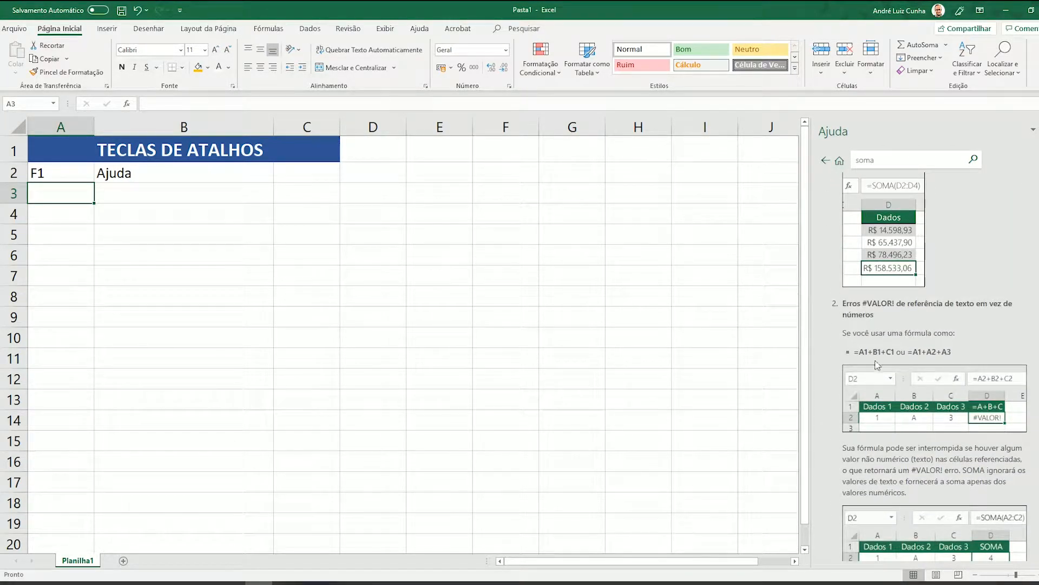
scroll(915, 378, down, 4)
scroll(900, 373, up, 10)
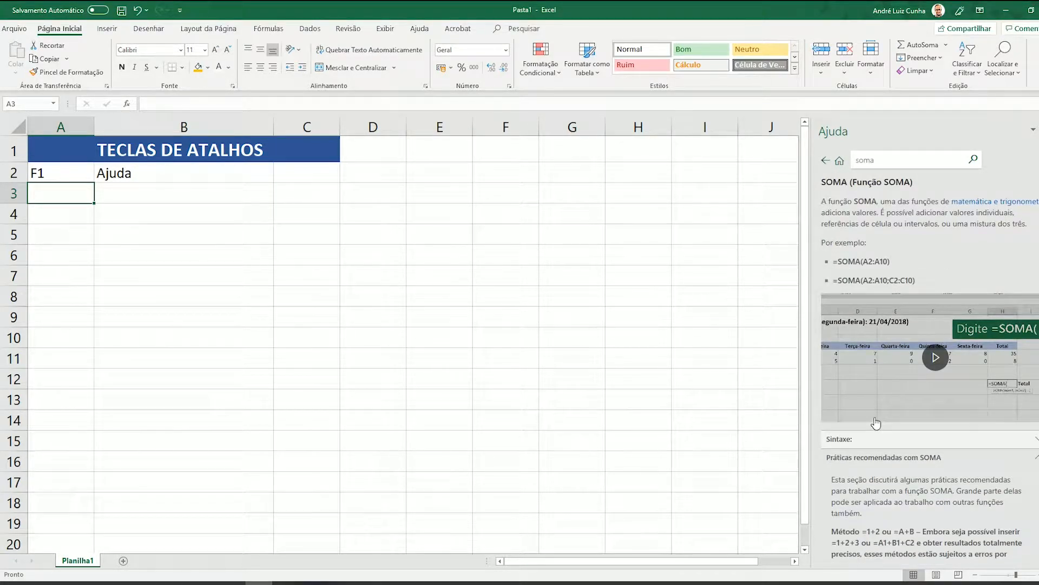
scroll(920, 227, up, 1)
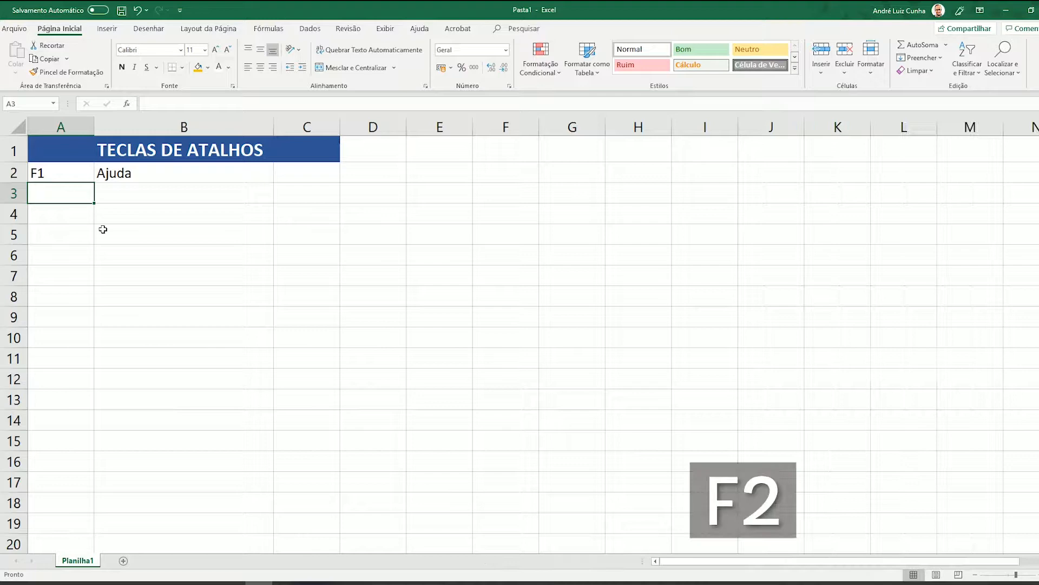
Step: Enter the shortcut F2 in cell A3 with the description "Editar célula" in B3
text(F2)
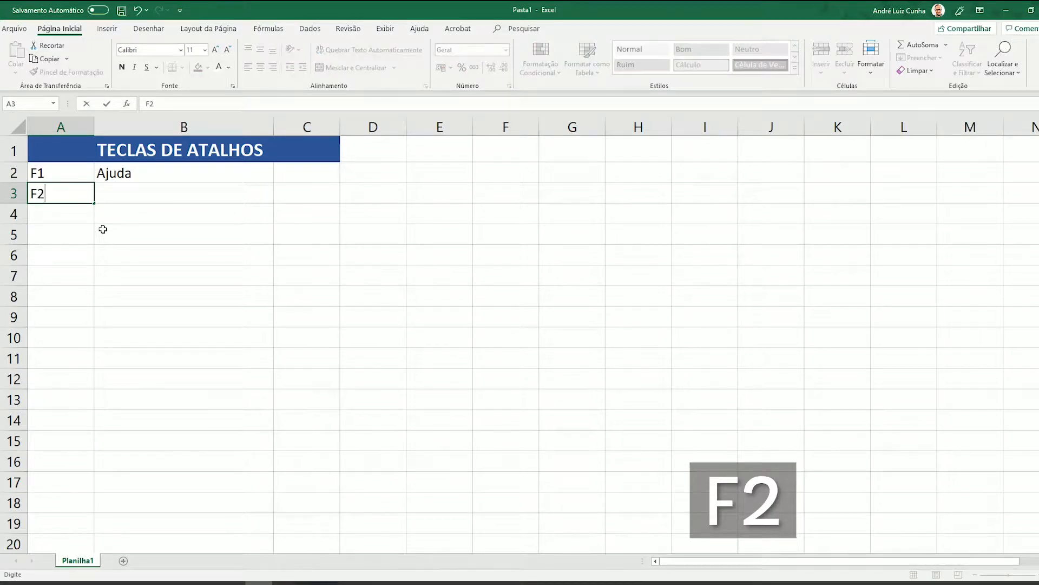
key(Tab)
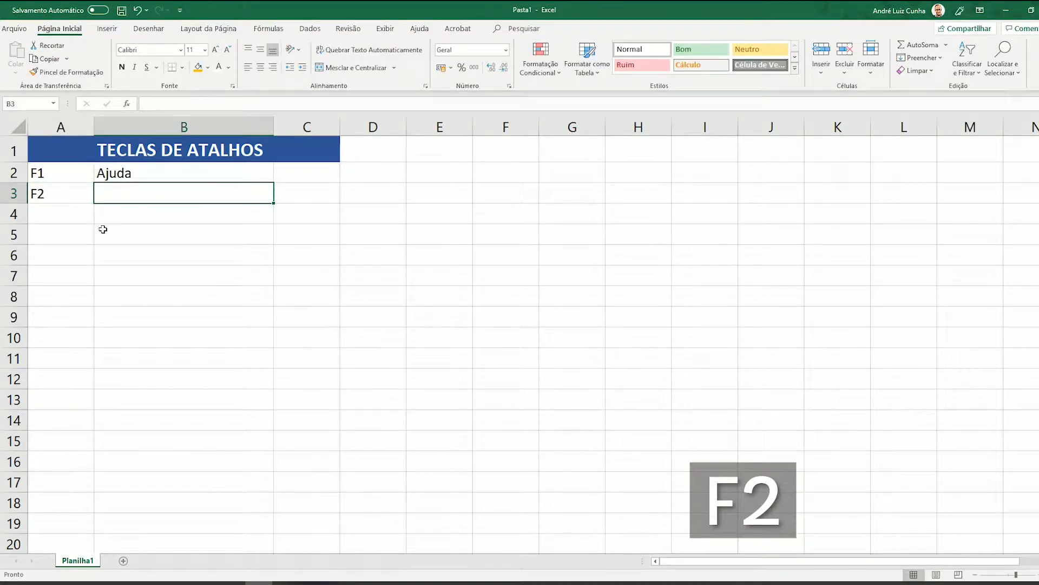
text(Editar célula)
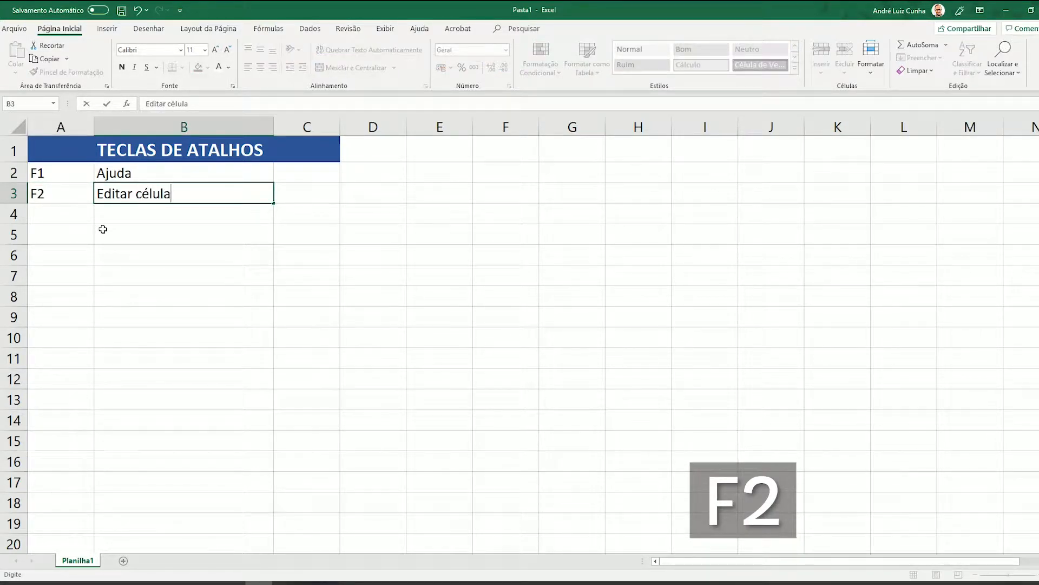
key(Return)
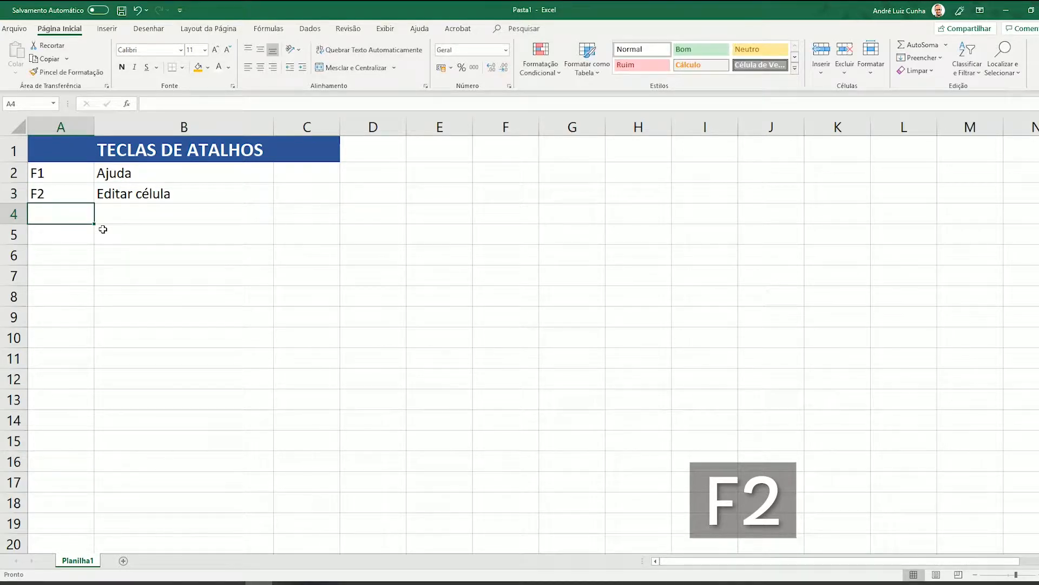
Step: Edit cell B3 in place, inserting a hyphen between the words to read "Editar - célula"
click(134, 196)
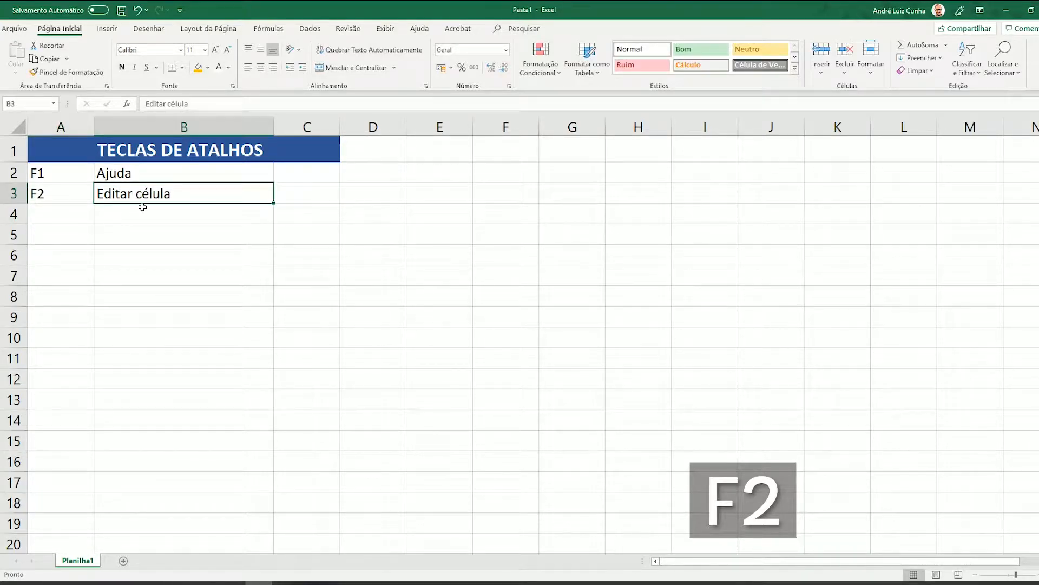
key(F2)
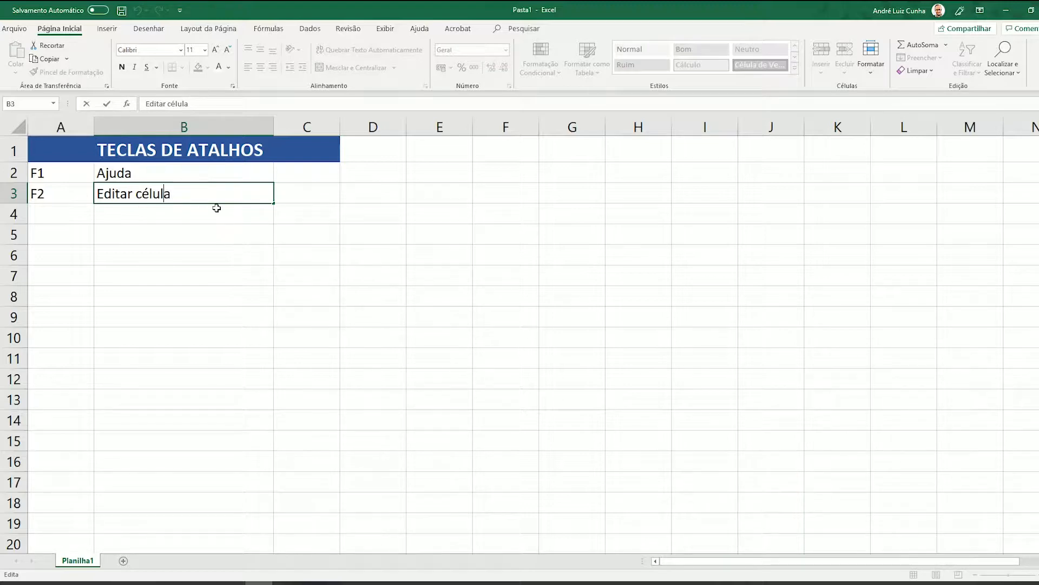
key(Left)
key(Left)
text(-)
key(Return)
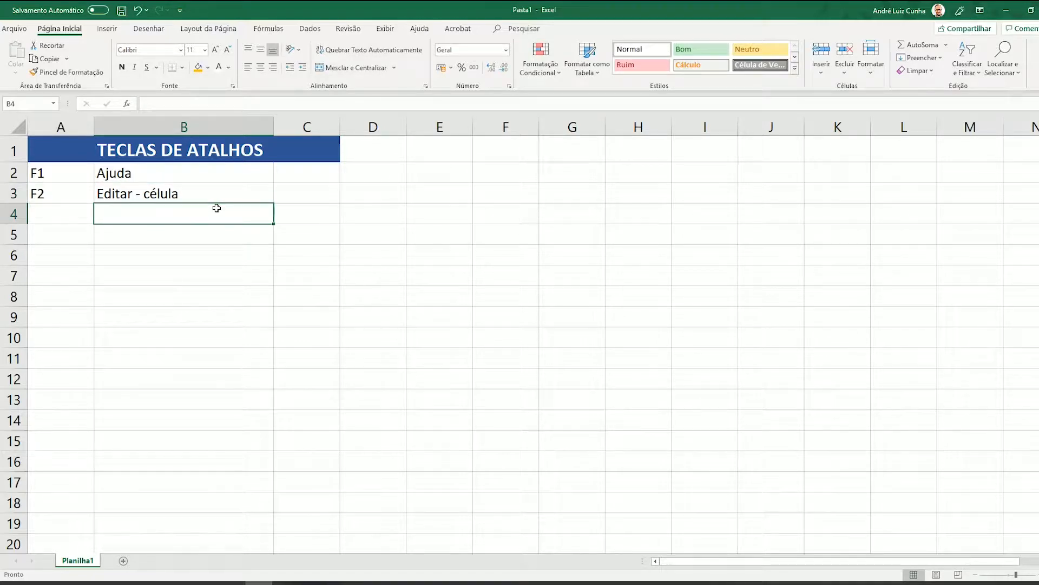
Step: Edit B3 again and remove the hyphen so the text reads "Editar célula"
key(Up)
key(F2)
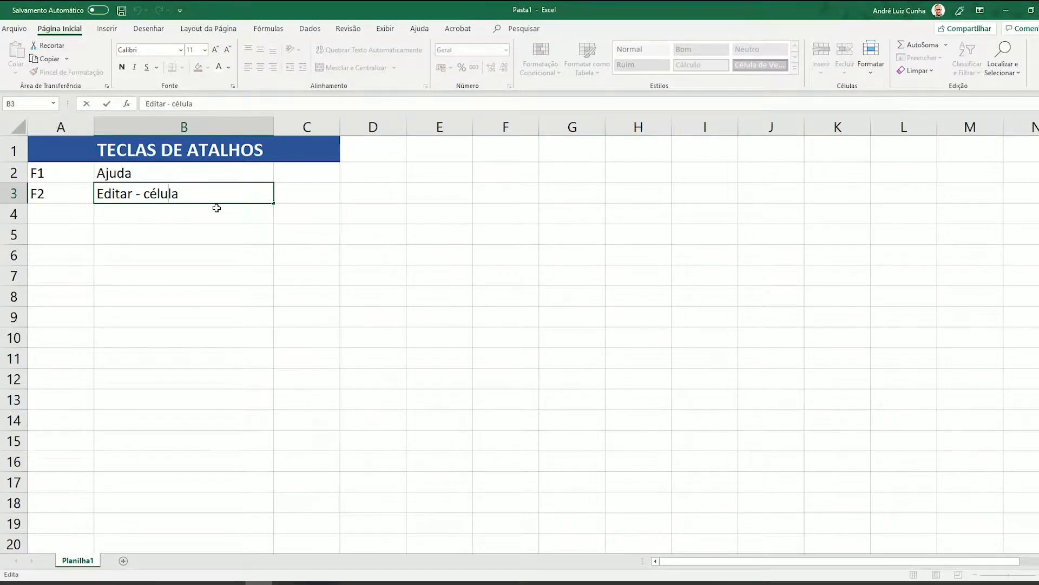
key(Delete)
key(Delete)
key(Return)
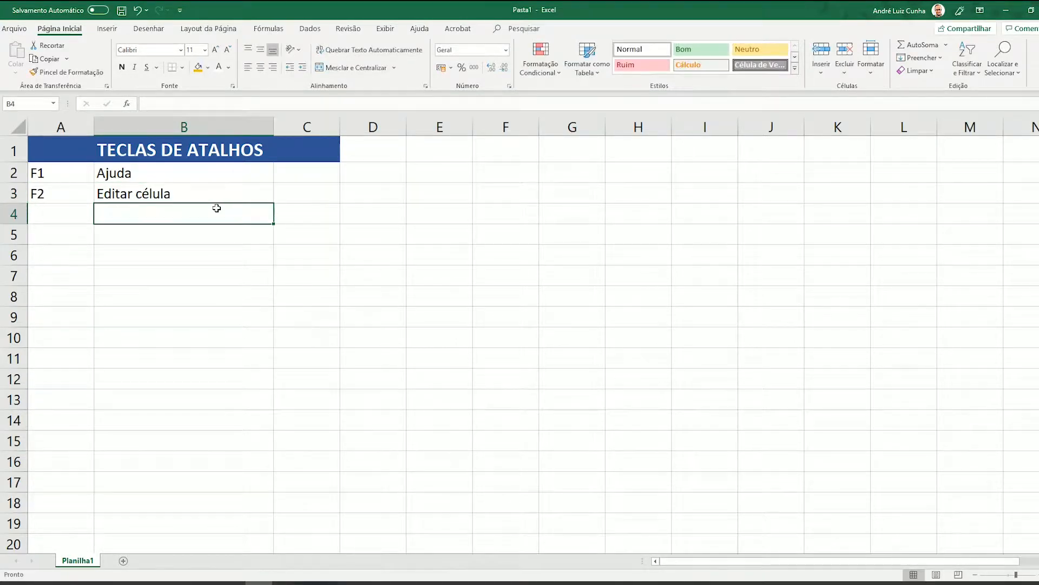
click(180, 195)
key(F2)
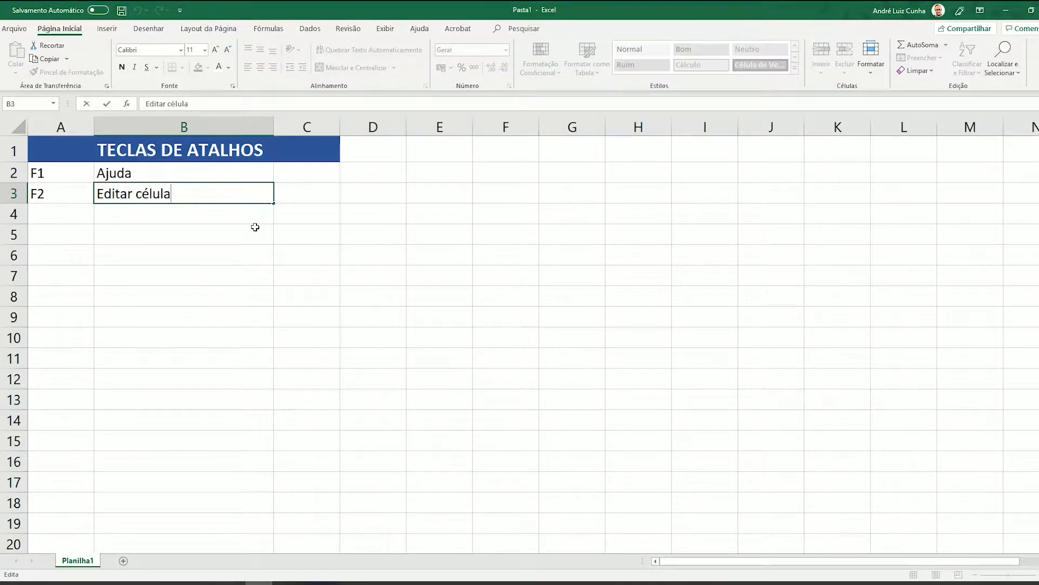
key(Escape)
key(Up)
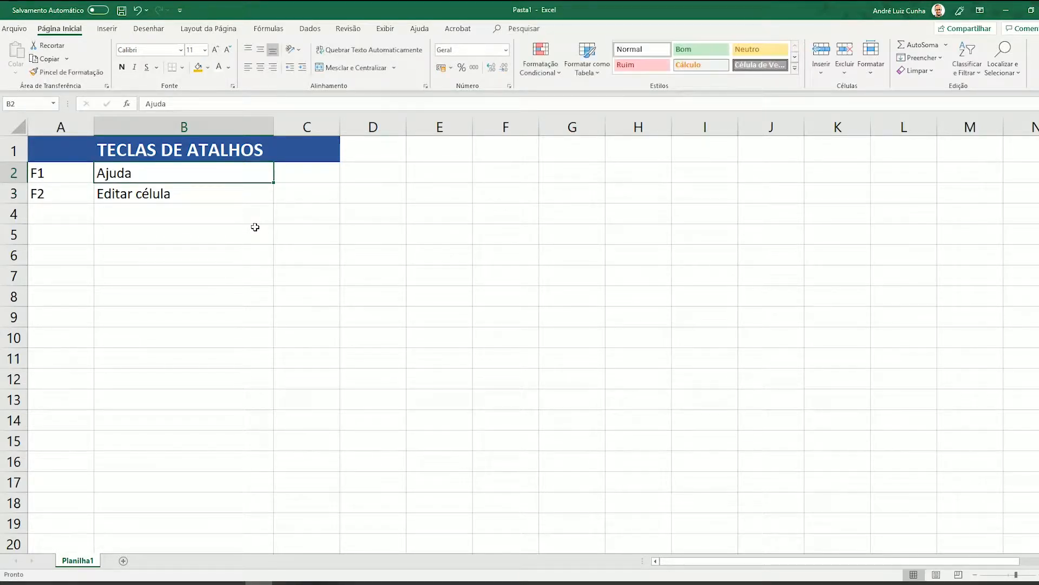
Step: Enter the shortcut F3 in cell A4 with the description "Colar Nome" in B4
key(Down)
key(Down)
key(Left)
text(F3)
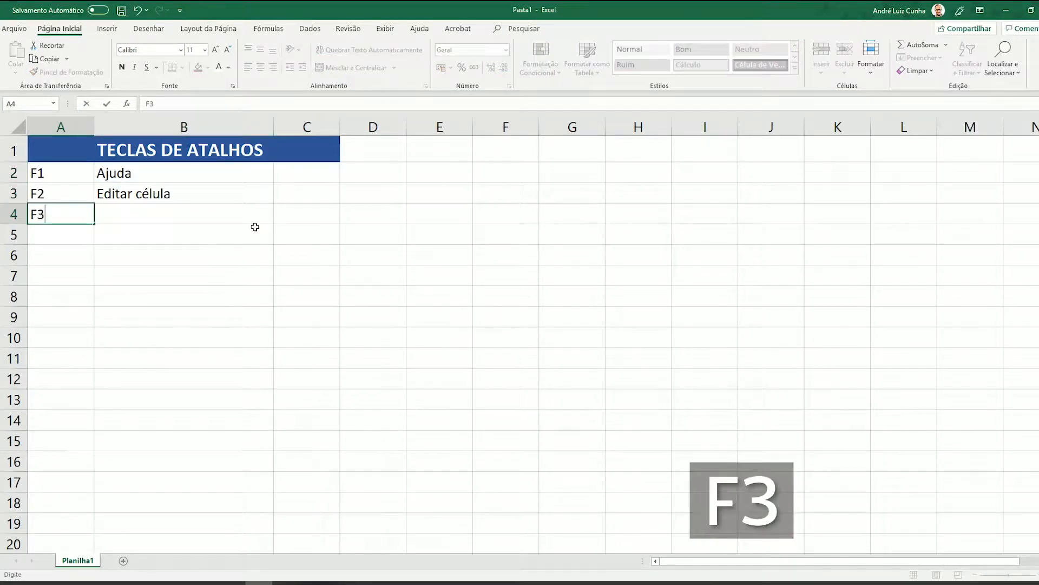
key(Return)
key(Up)
key(Right)
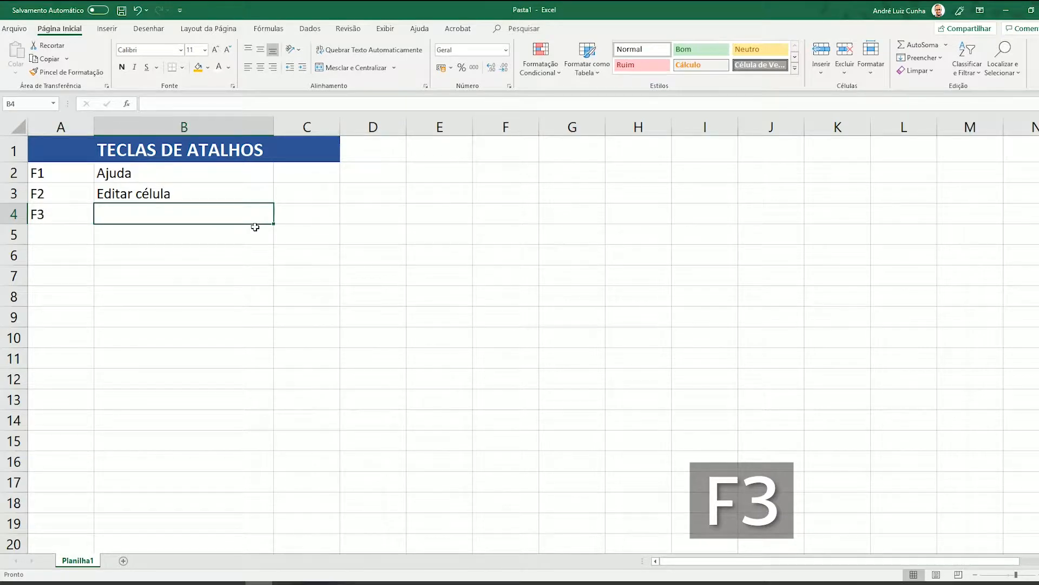
text(Colar Nome)
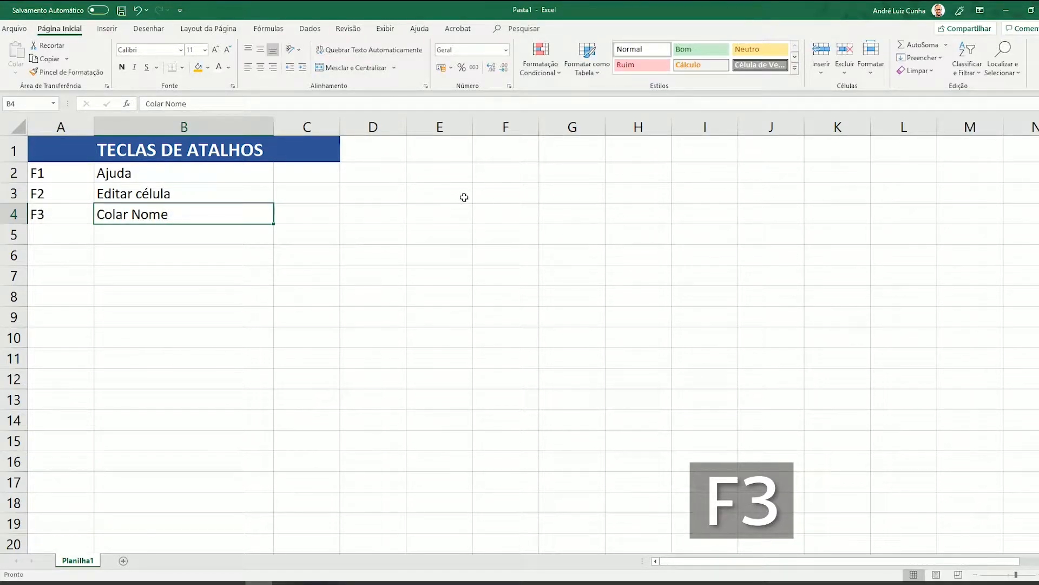
Step: Fill the whole range E3:G8 with the value 2 and name the range "dados"
drag(457, 192, 560, 296)
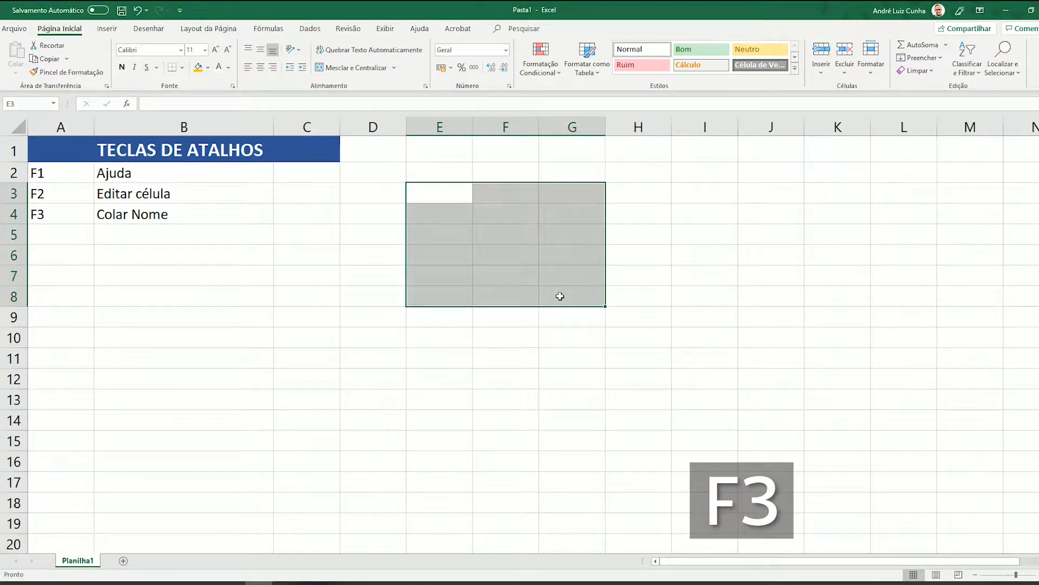
text(2)
key(ctrl+Return)
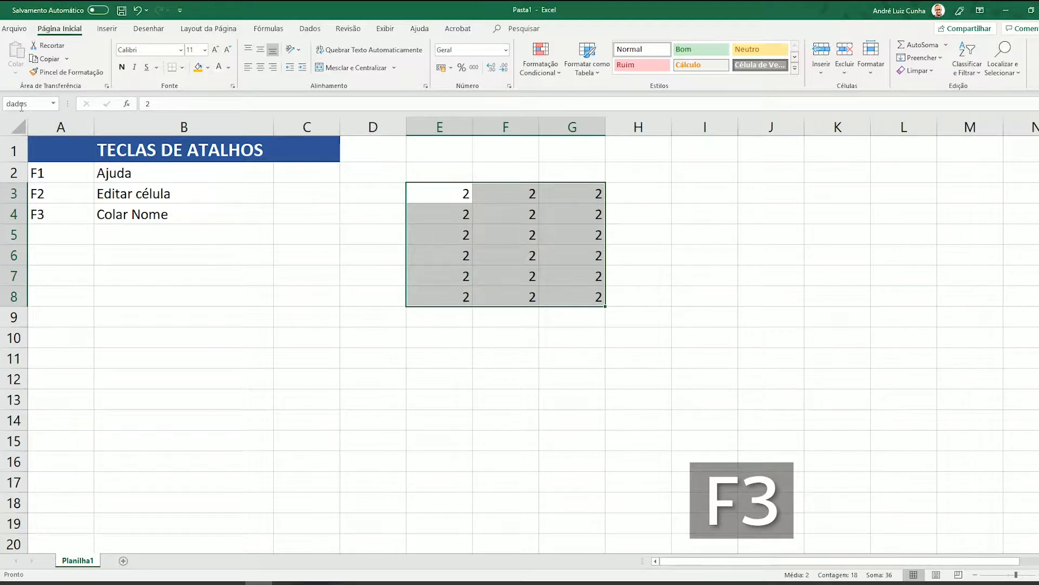
Step: Enter =SOMA(dados) in B6, inserting the range name through the Paste Name dialog, and clear the cell again
click(115, 252)
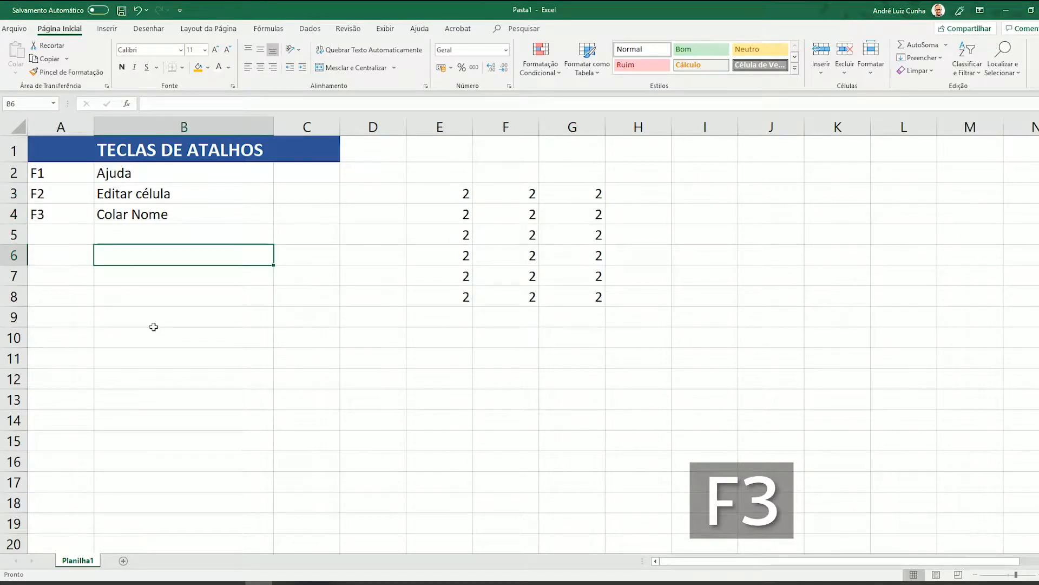
text(=soma()
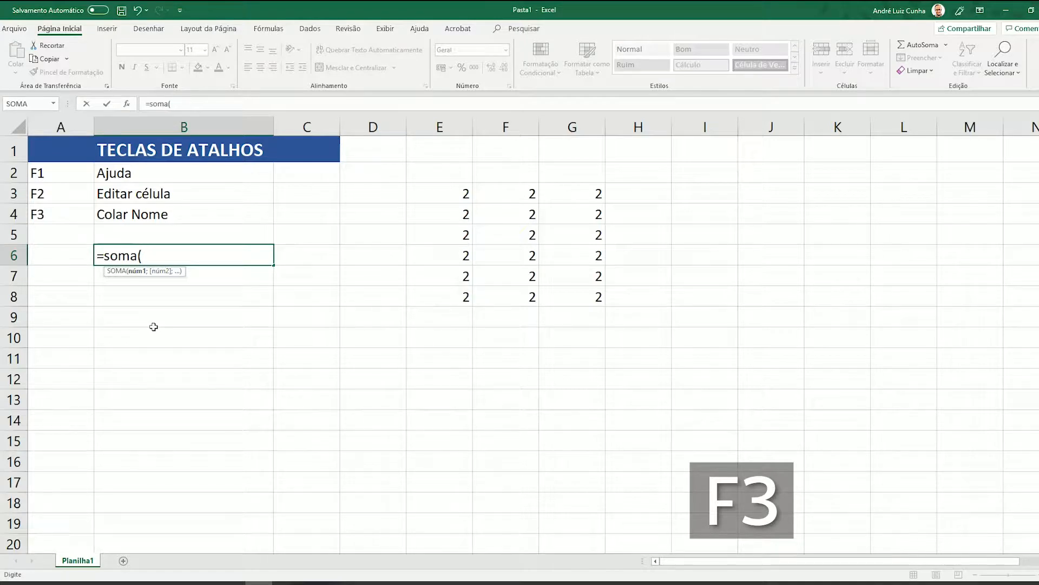
key(F3)
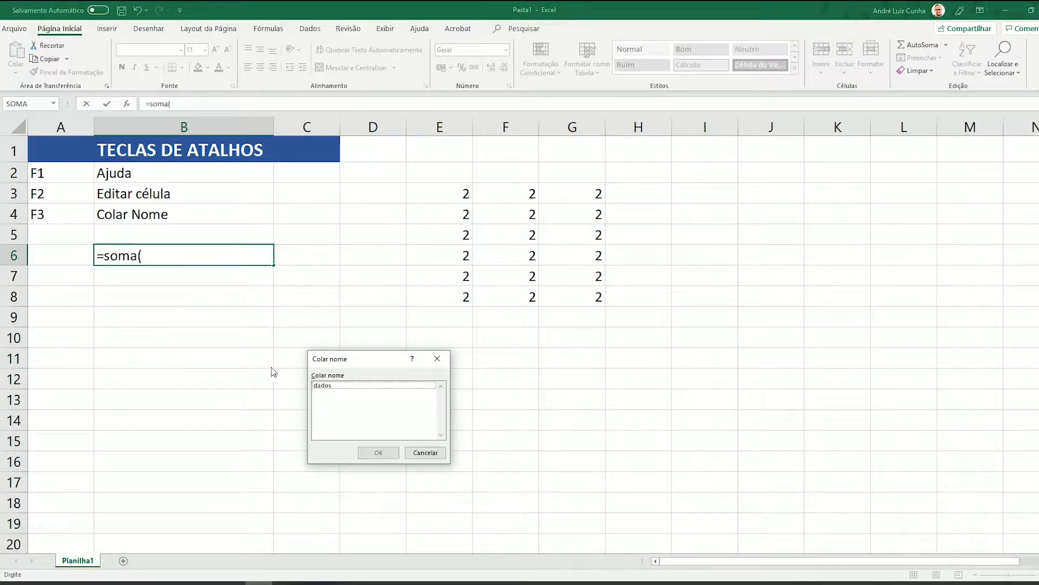
click(336, 385)
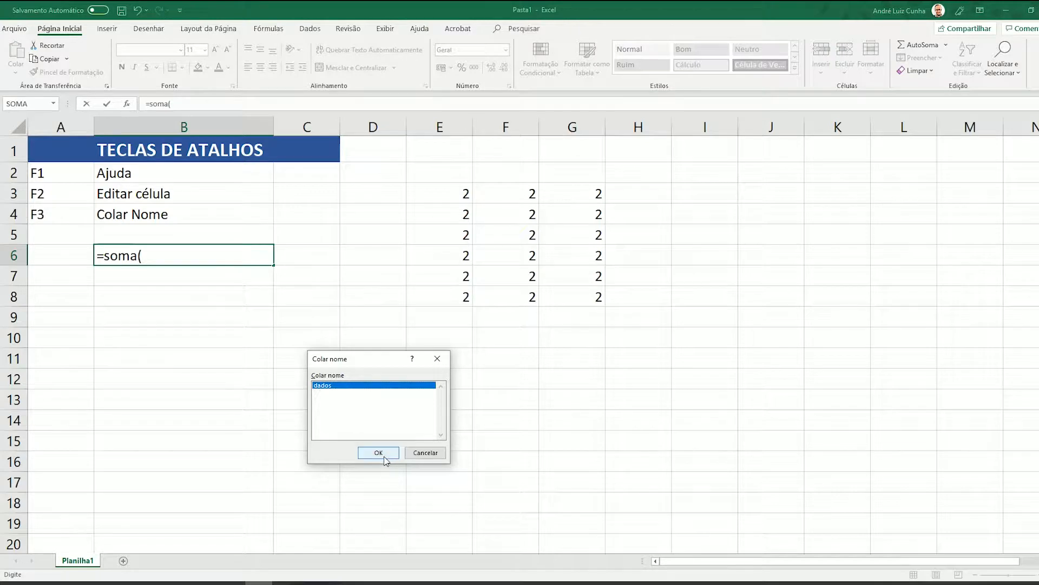
click(379, 453)
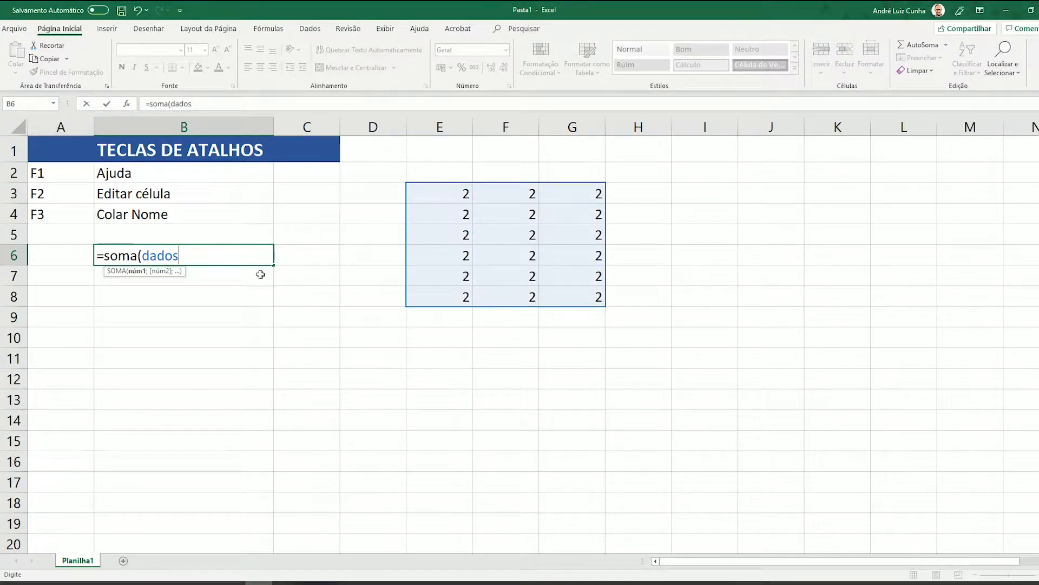
text())
key(Return)
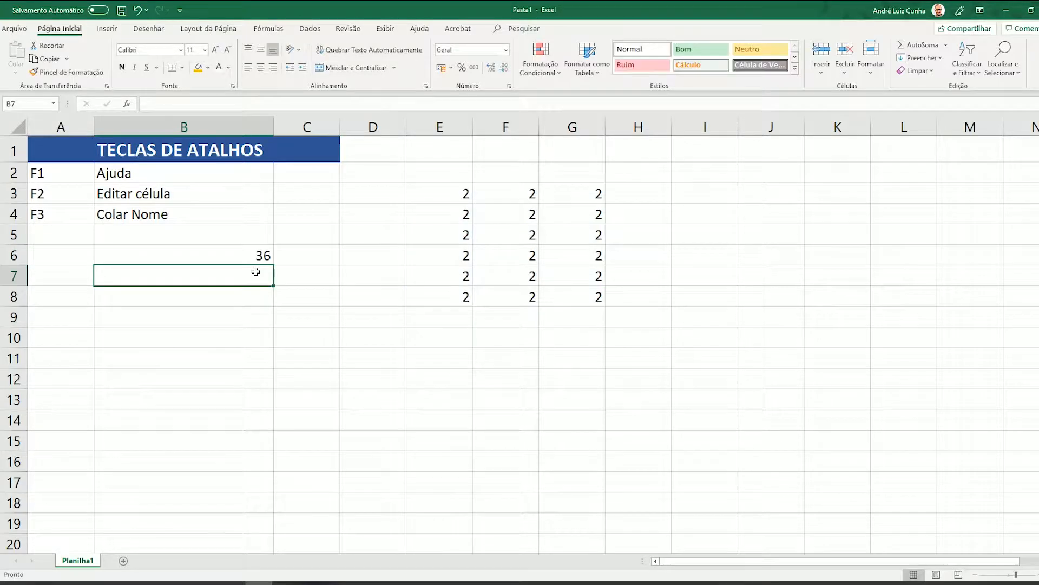
click(225, 259)
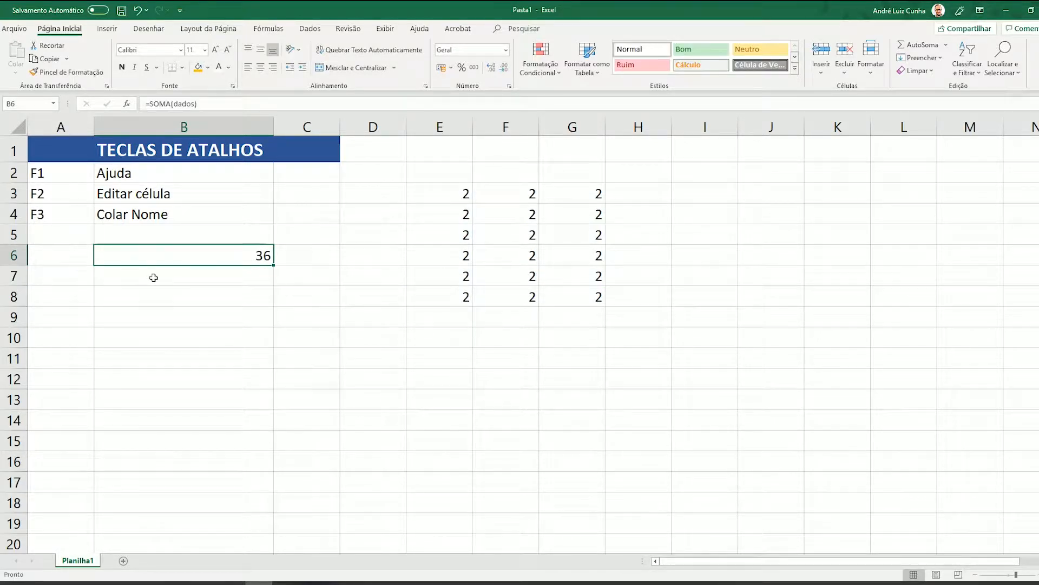
key(Delete)
Step: Enter the shortcut F4 in cell A5 and make A5:B5 bold
click(68, 241)
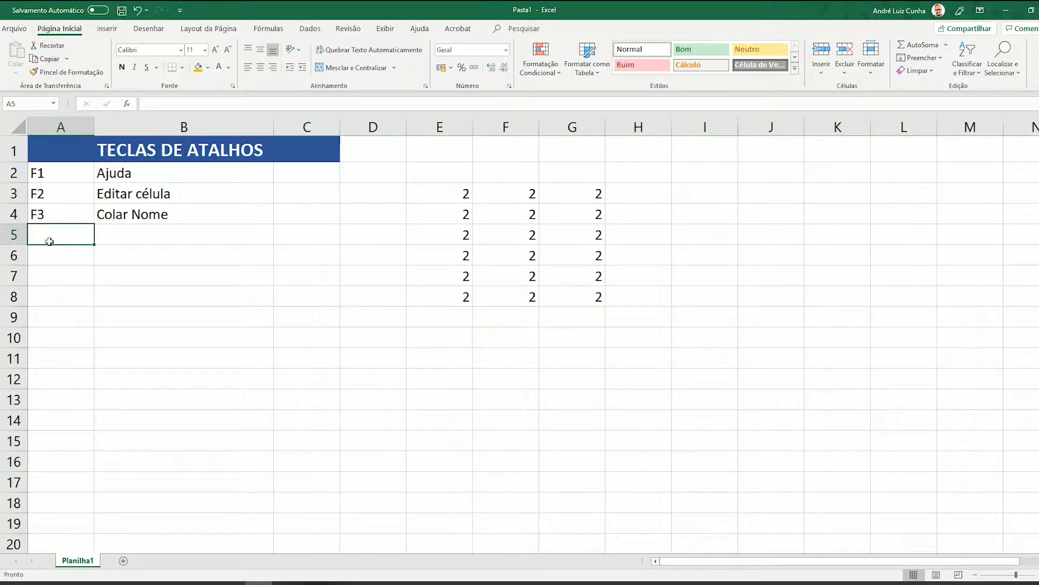
text(F4)
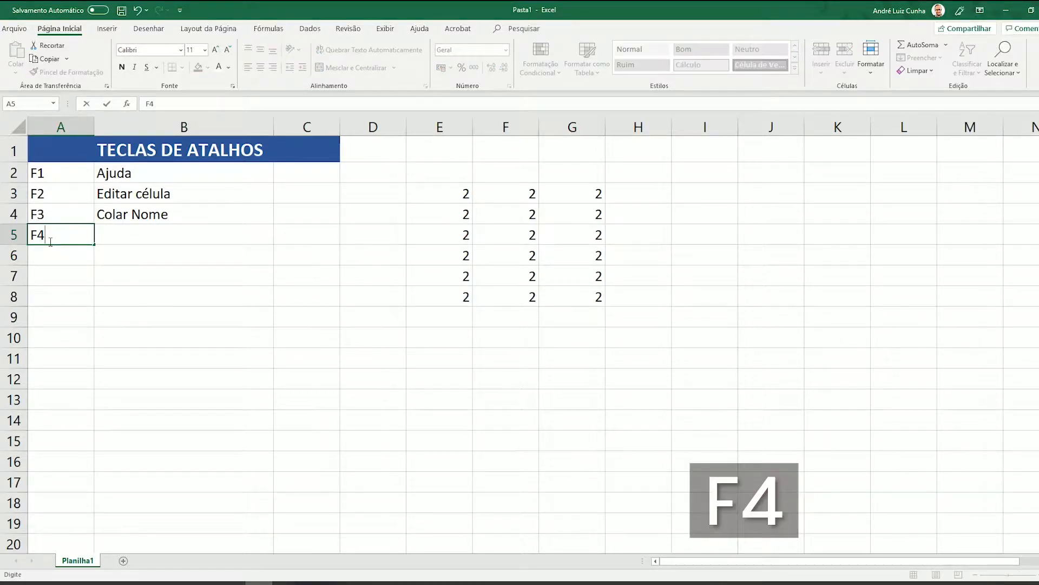
key(Right)
key(Left)
key(shift+Right)
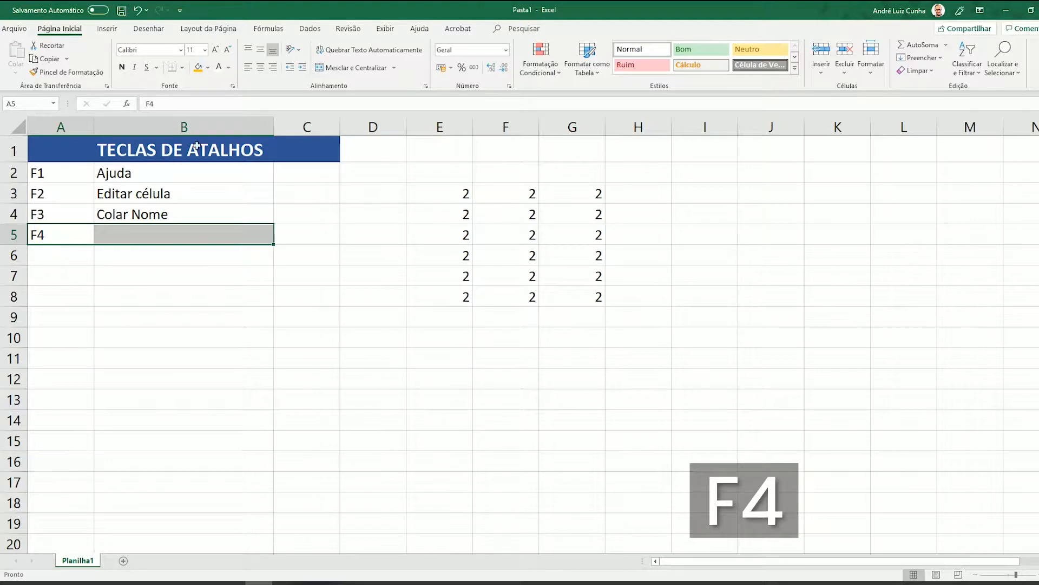
click(122, 66)
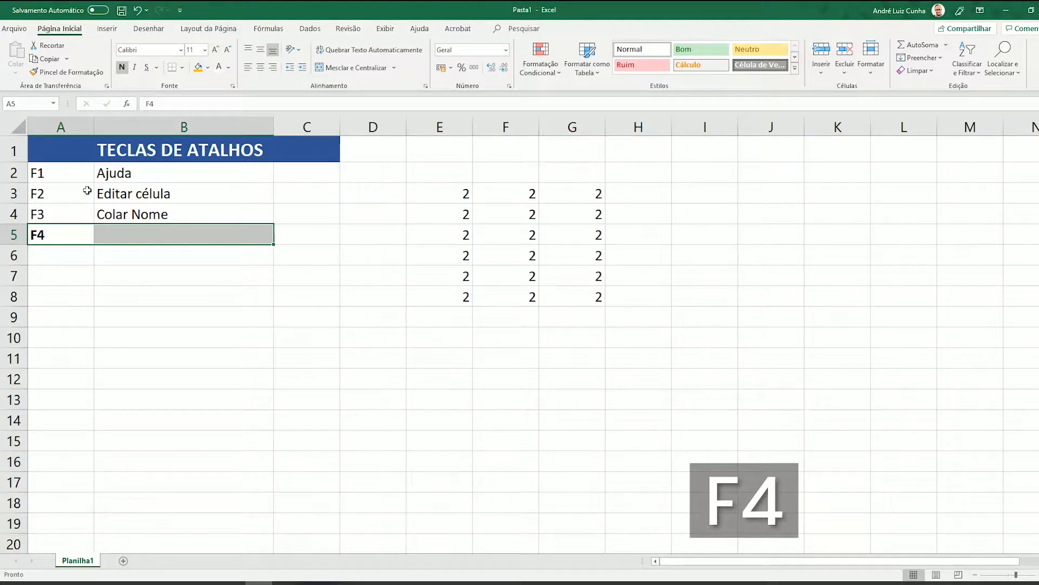
Step: Enter the description "Repetir último comando" in B5
click(126, 235)
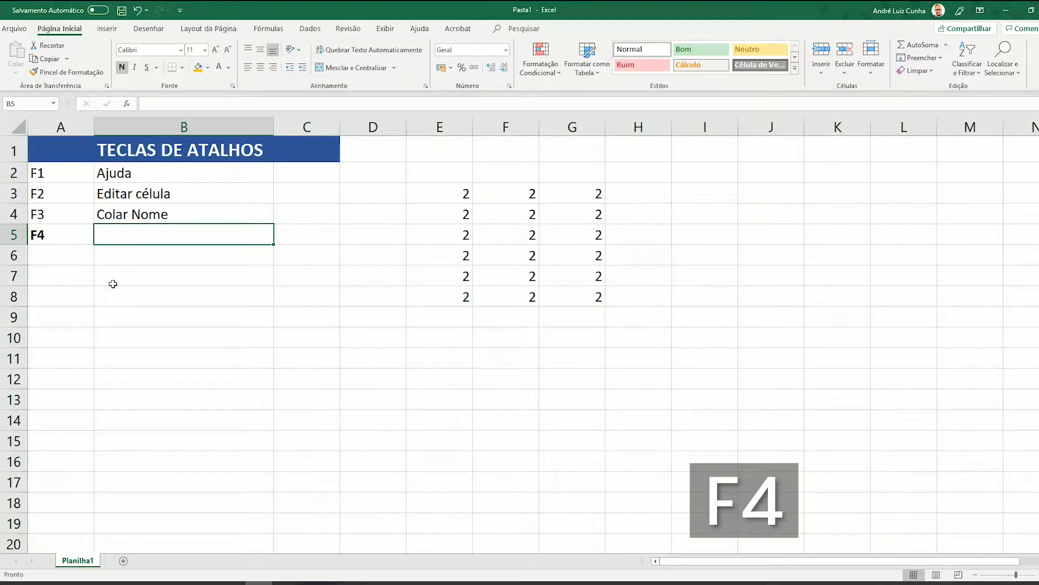
text(Rep)
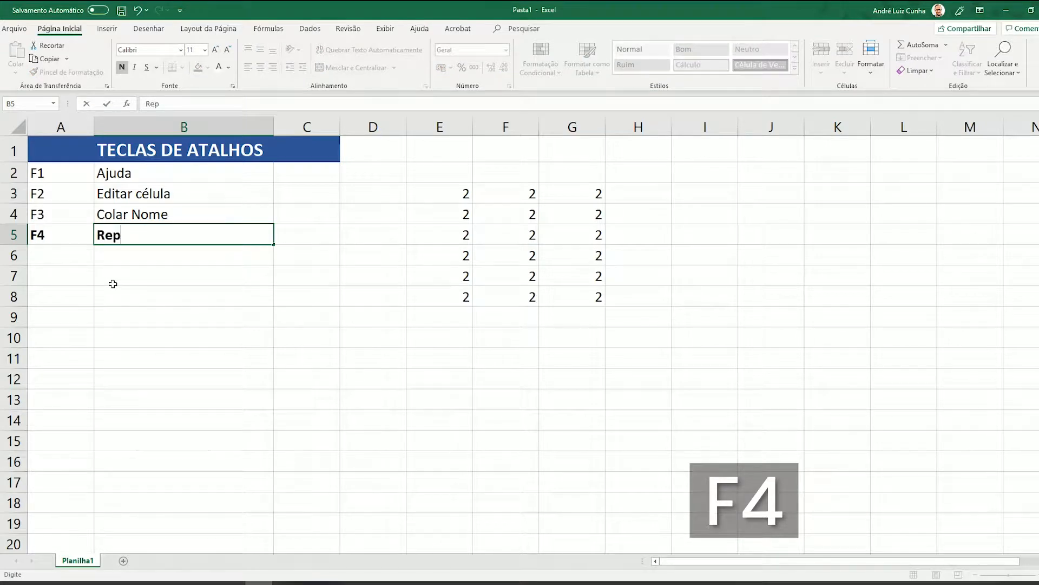
text(etir último comando)
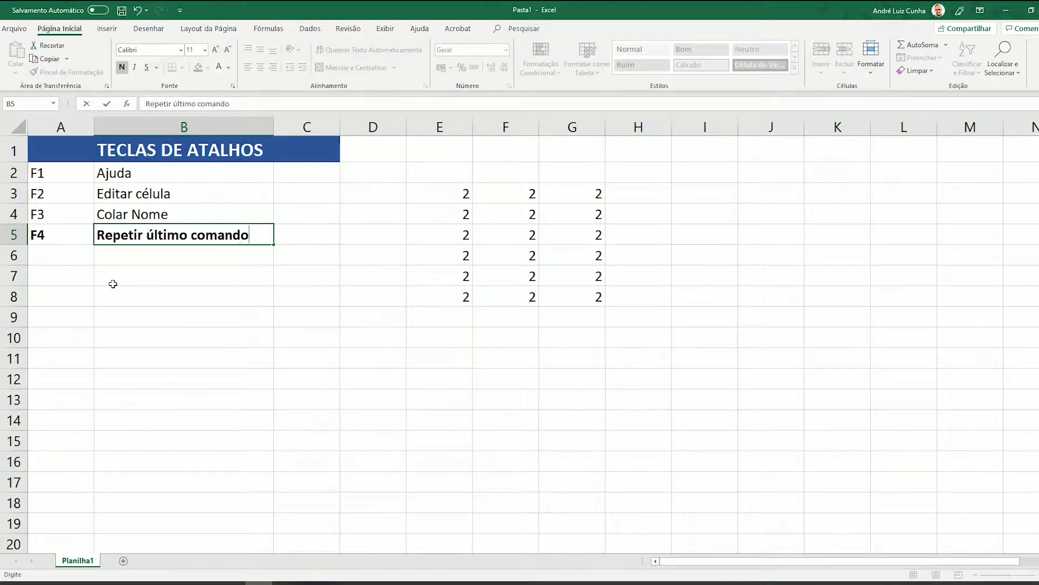
key(Return)
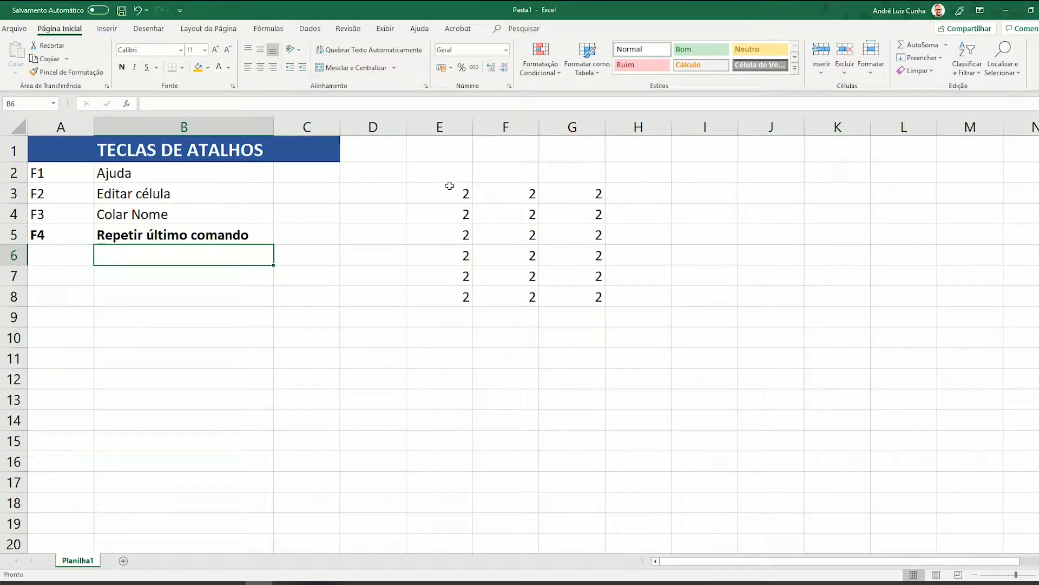
Step: Fill E3:G8 with orange and repeat the same fill on B10:D12 and H7 using the repeat-last-command shortcut
drag(448, 192, 574, 297)
click(198, 68)
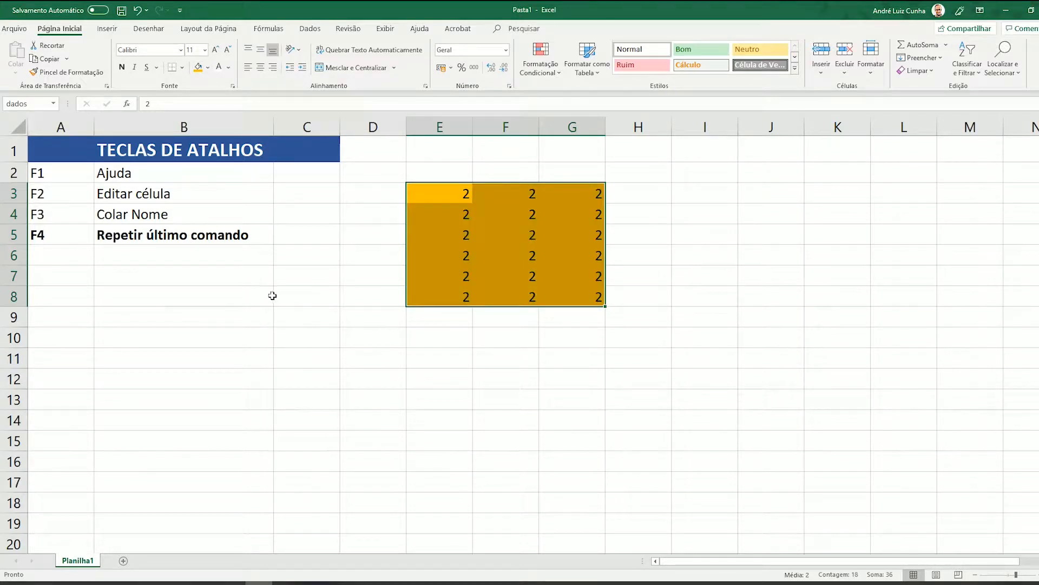
drag(270, 333, 358, 386)
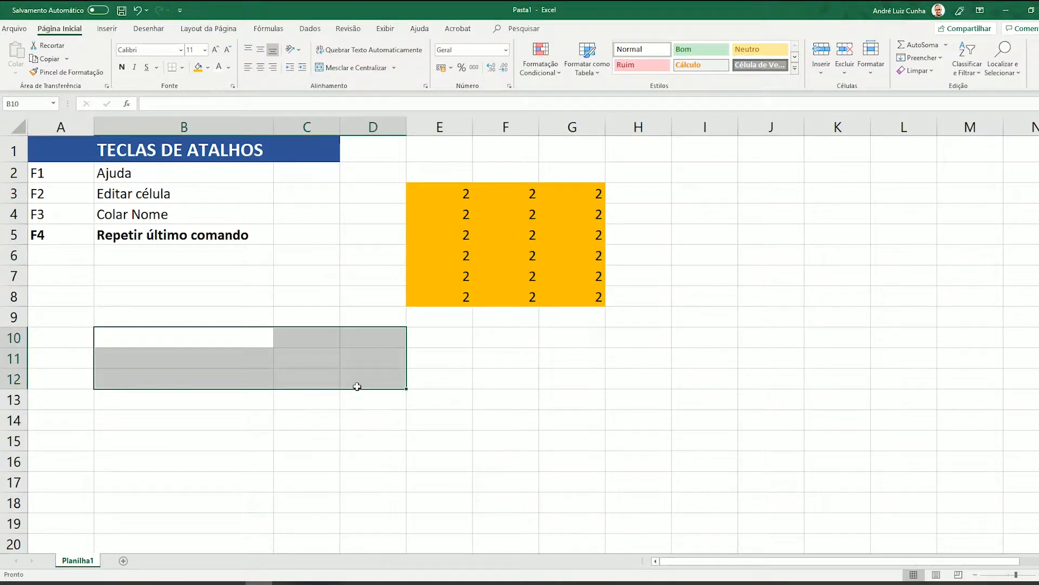
key(F4)
click(634, 278)
key(F4)
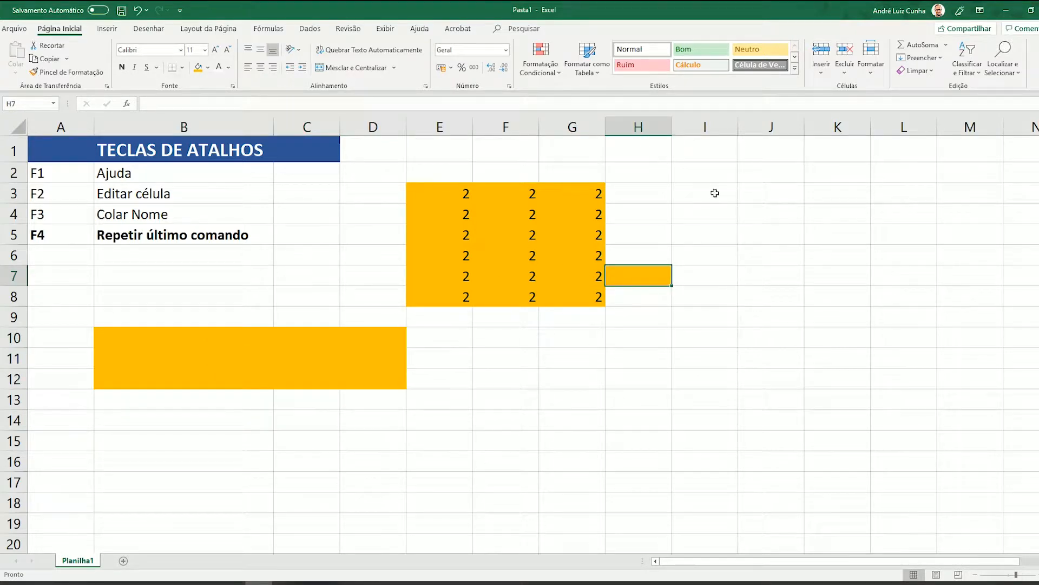
Step: Repeat the orange fill on the single cells I2, I15 and G13
click(728, 173)
key(F4)
click(719, 433)
key(F4)
click(553, 392)
key(F4)
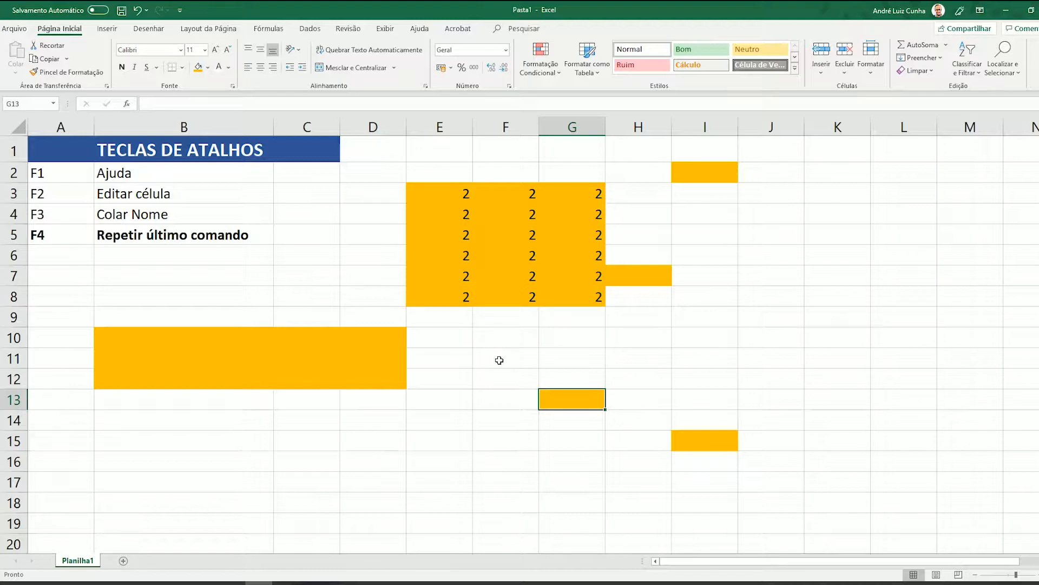
Step: Clear the contents of cell E4 and of the range F6:G9
click(450, 213)
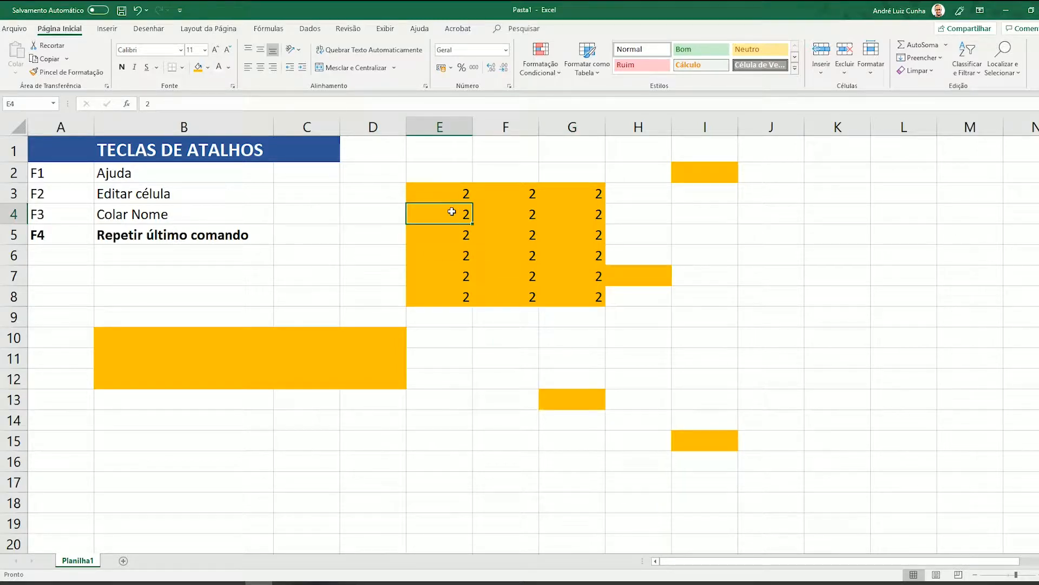
key(Delete)
click(500, 248)
drag(501, 247, 584, 310)
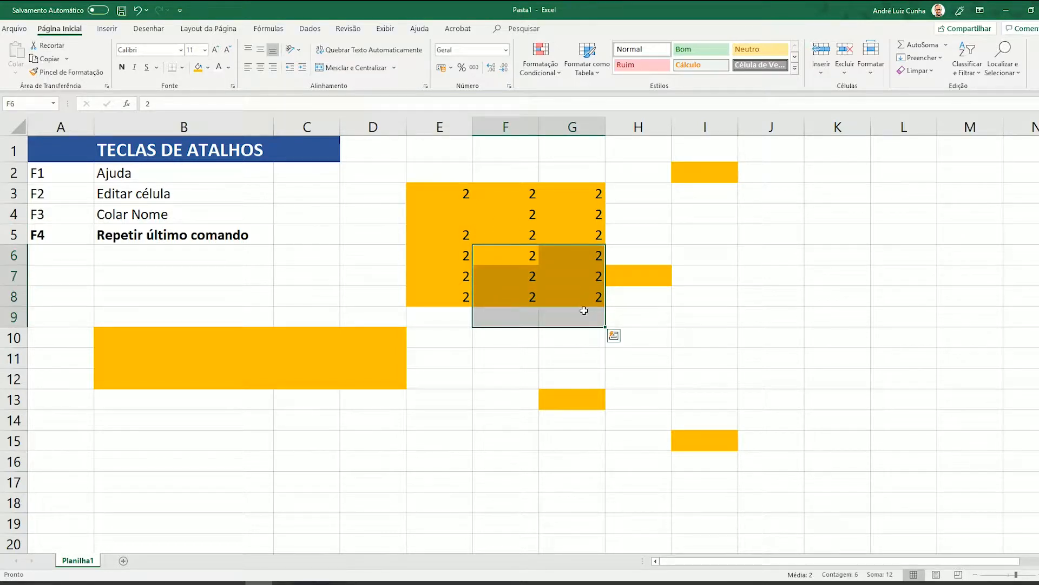
key(Delete)
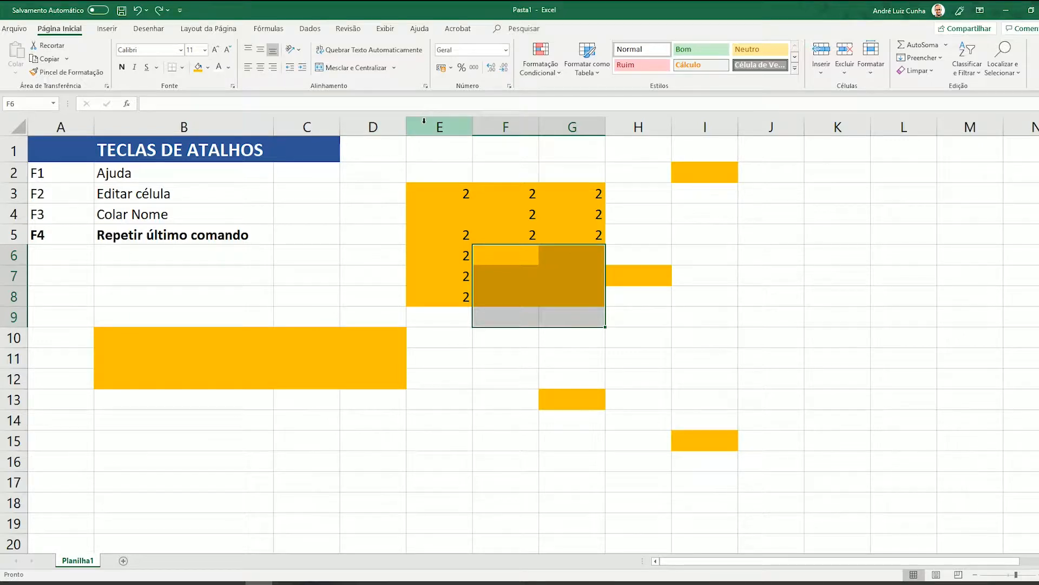
Step: Delete columns E through I and rows 9 through 13 by repeating the last delete command
drag(439, 126, 714, 119)
key(F4)
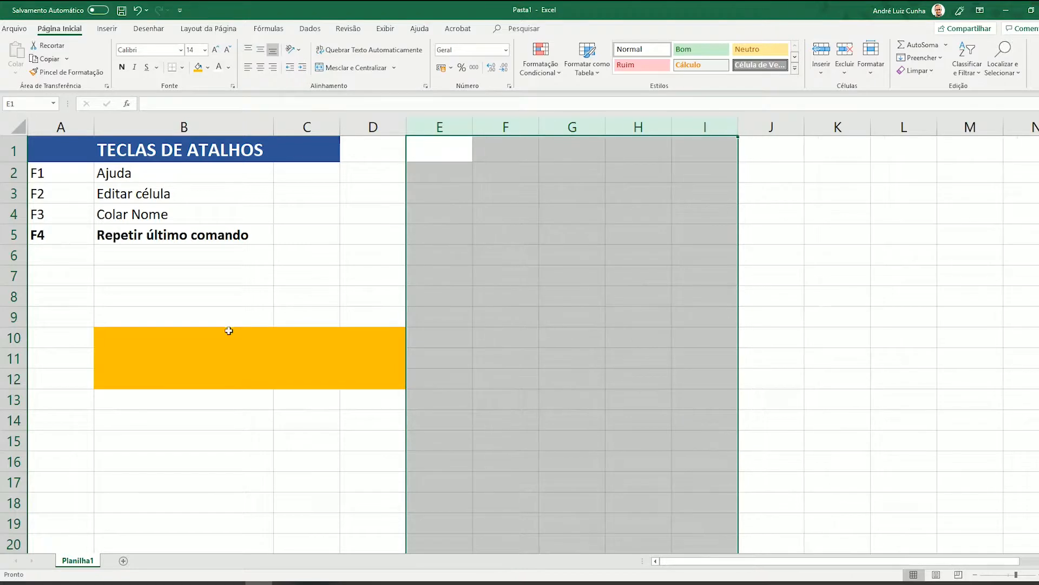
drag(13, 319, 6, 416)
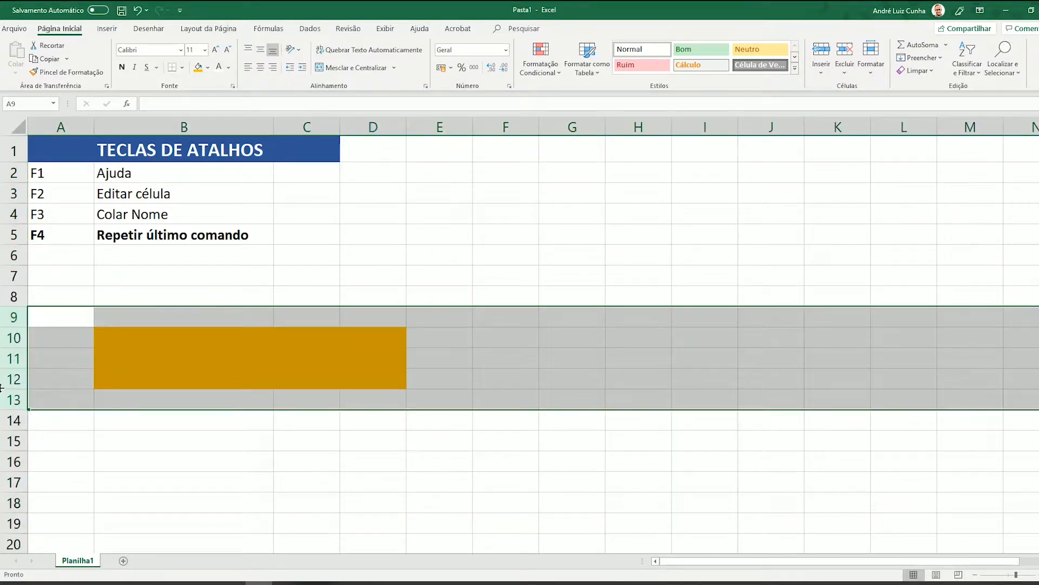
key(F4)
Step: Copy B5 into B6 and replace the copied text with "Travar células"
click(126, 250)
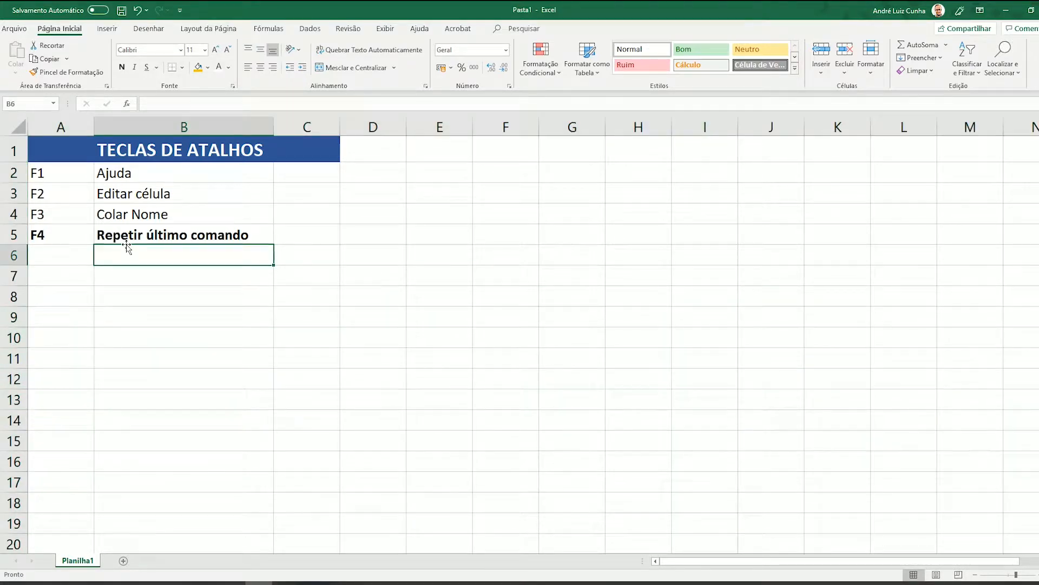
click(125, 242)
key(ctrl+c)
click(126, 247)
key(ctrl+v)
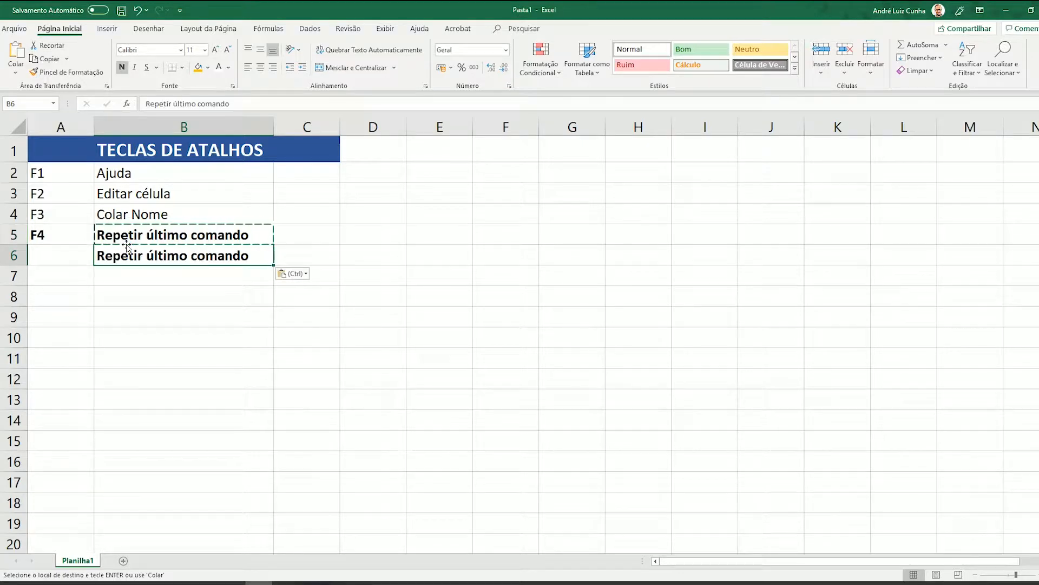
text(Tra)
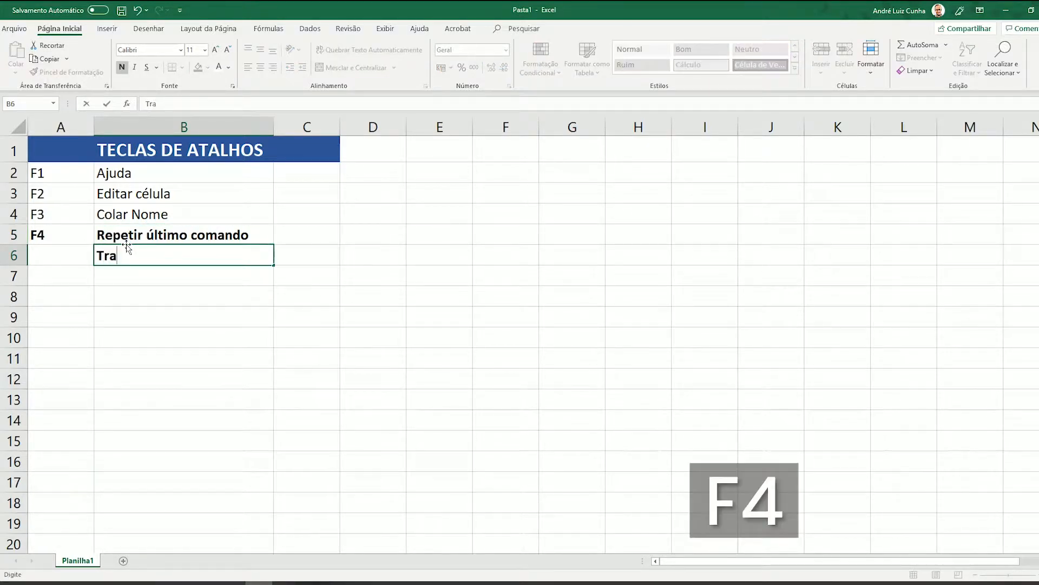
text(var células)
key(Return)
Step: Enter the values 1, 2 and 3 across E4:G4
click(443, 212)
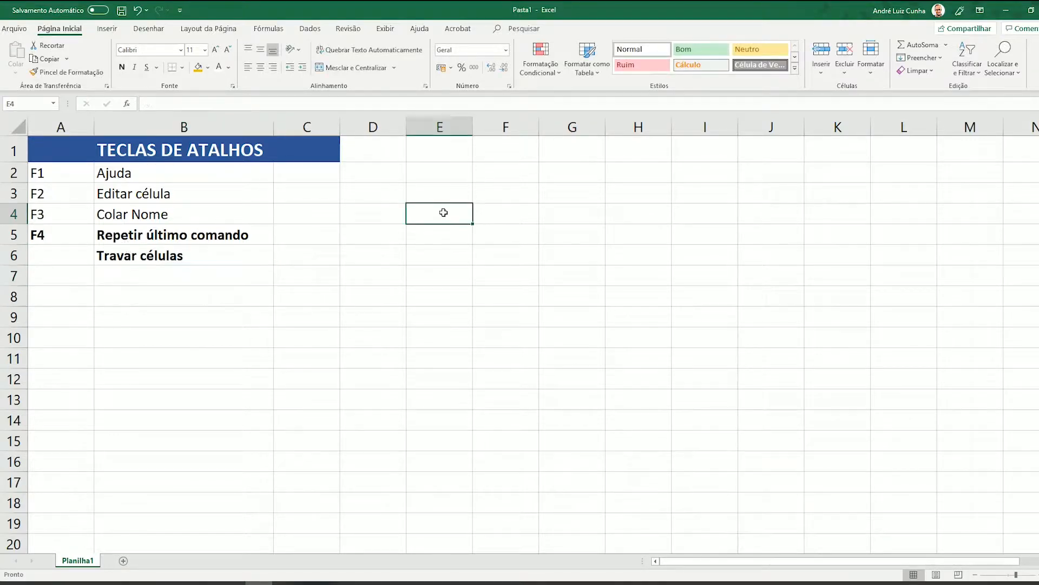
text(1)
key(Tab)
text(2)
key(Tab)
text(3)
key(Tab)
key(shift+Tab)
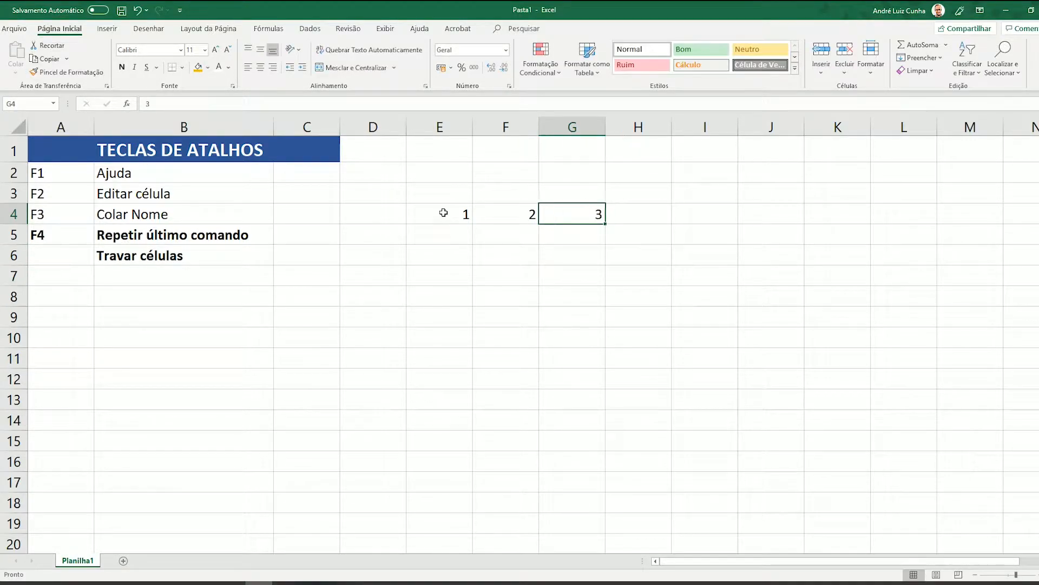
Step: Enter the values 10, 20 and 30 down D5:D7
key(Left)
key(Left)
key(Left)
key(Down)
text(10)
key(Return)
text(20)
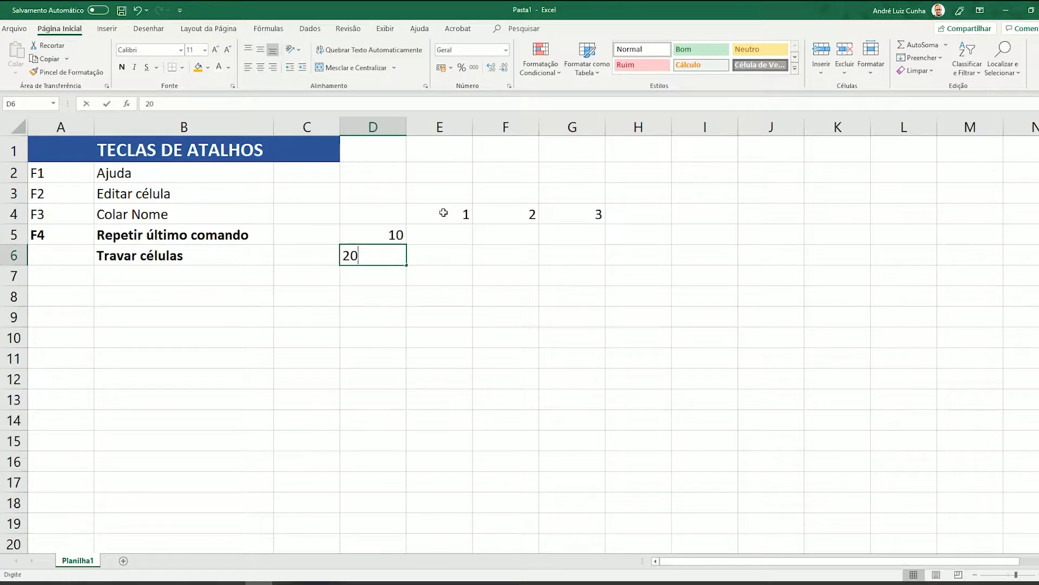
key(Return)
text(30)
key(Tab)
Step: Enter the formula =$D5*E$4 in E5, locking the column of D5 and the row of E4
key(Up)
key(Up)
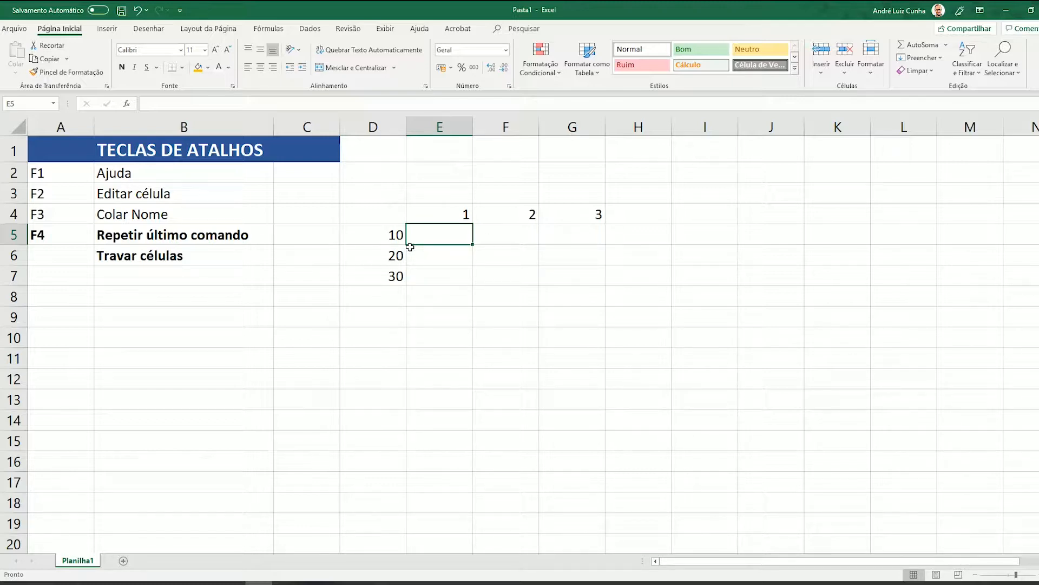
text(=)
click(395, 236)
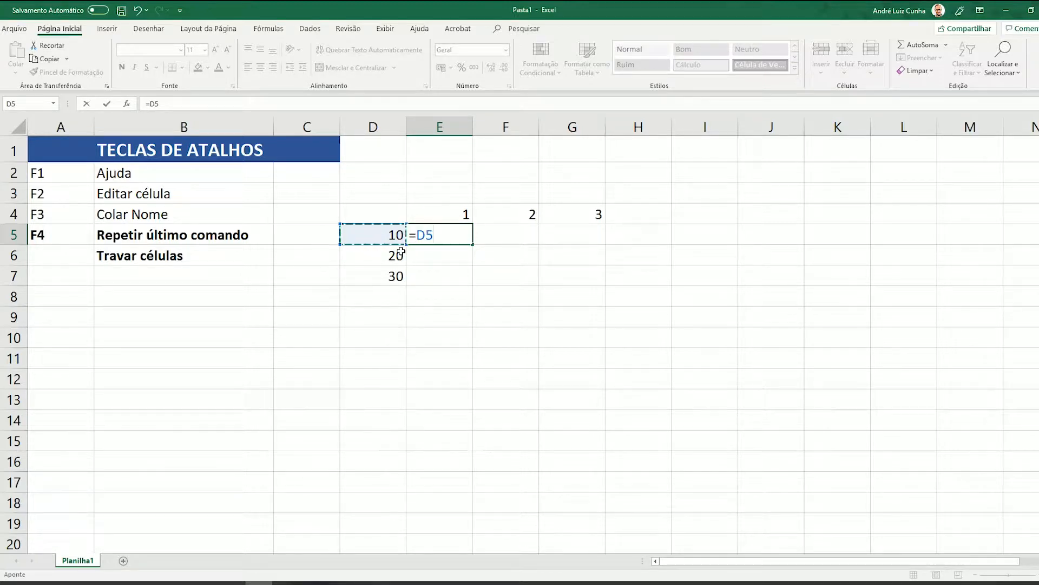
key(F4)
key(F4)
key(F4)
key(F4)
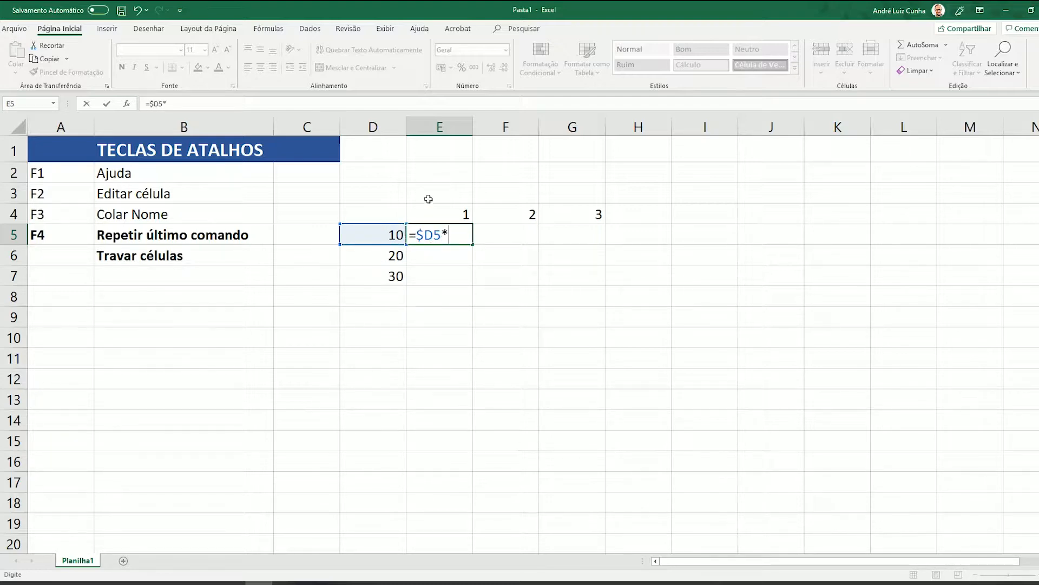
click(444, 213)
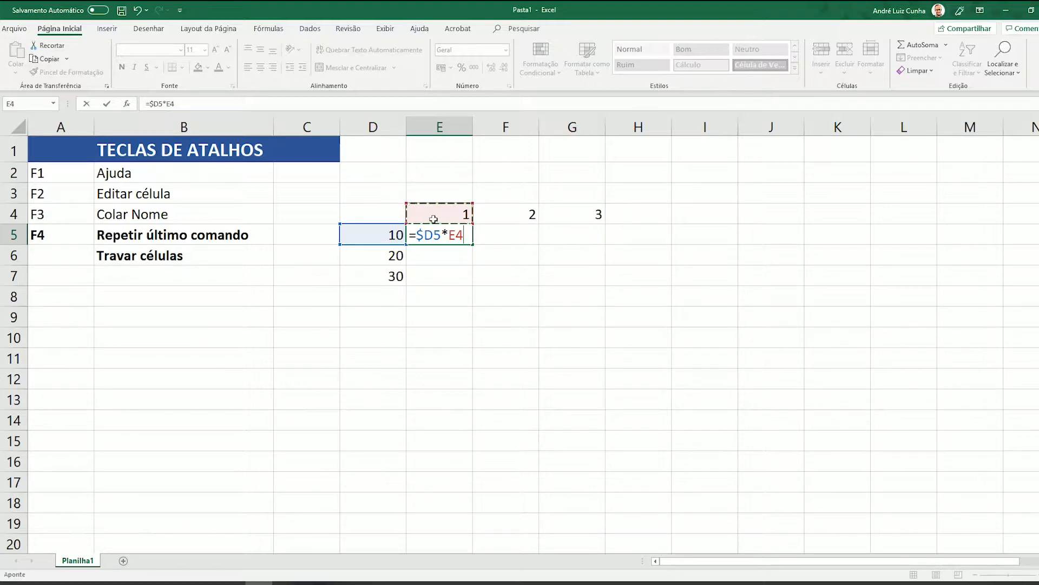
key(F4)
key(F4)
key(ctrl+Return)
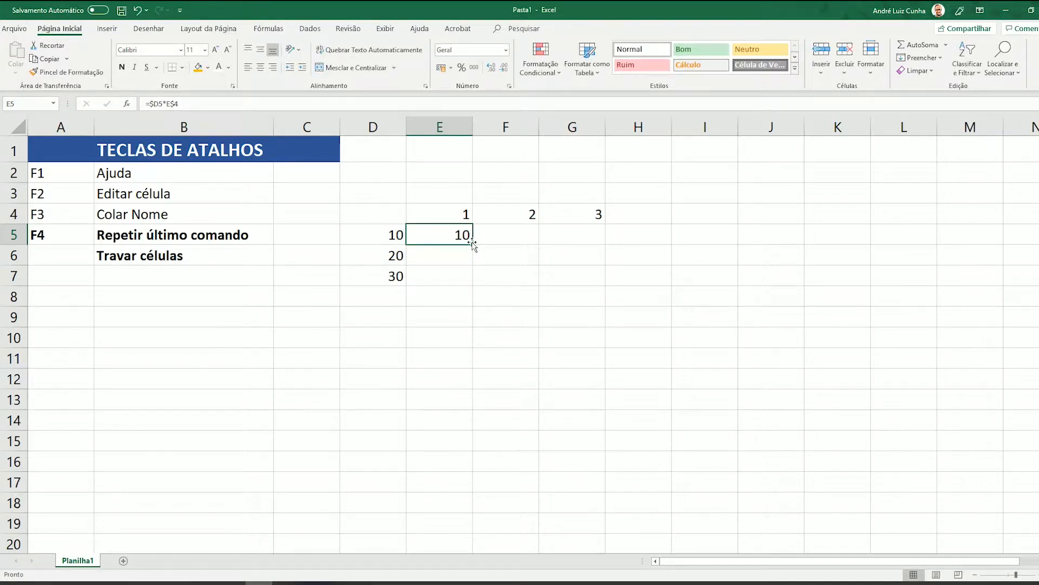
Step: Fill the E5 formula across E5:G7 and inspect the cell references in F6 and G7
drag(473, 244, 599, 285)
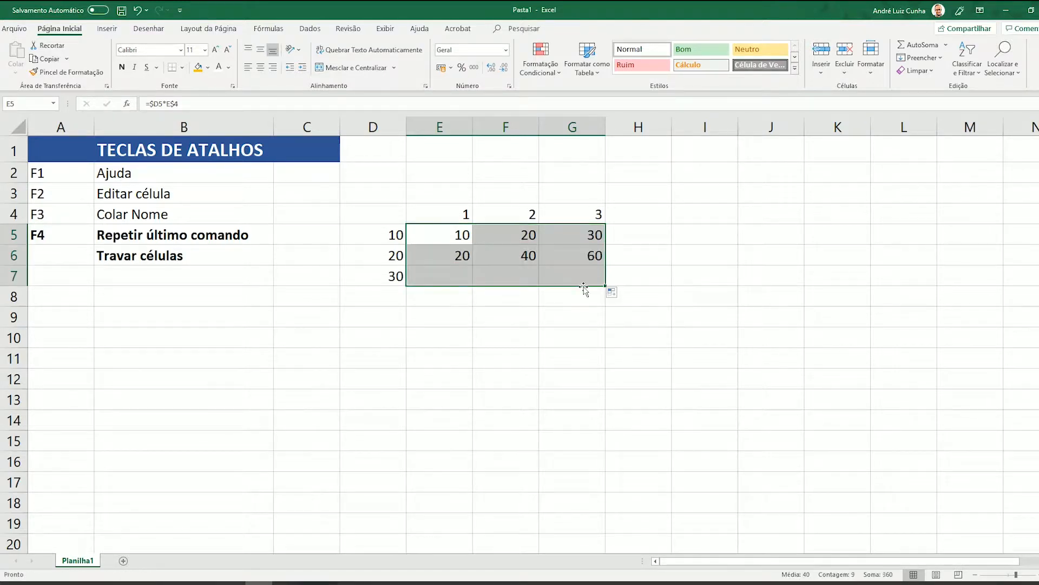
click(495, 259)
key(F2)
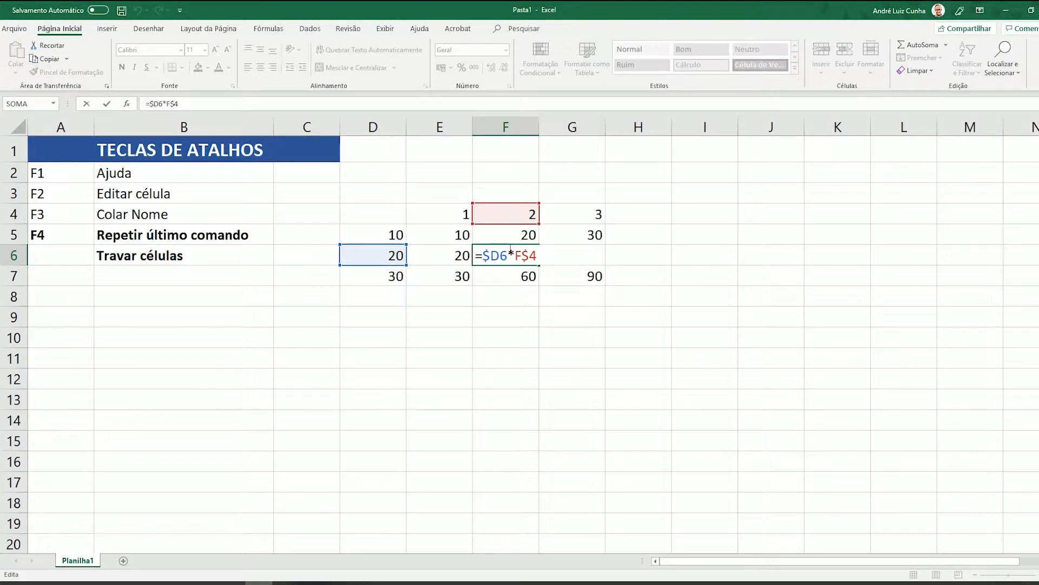
key(Return)
key(Right)
key(F2)
key(Escape)
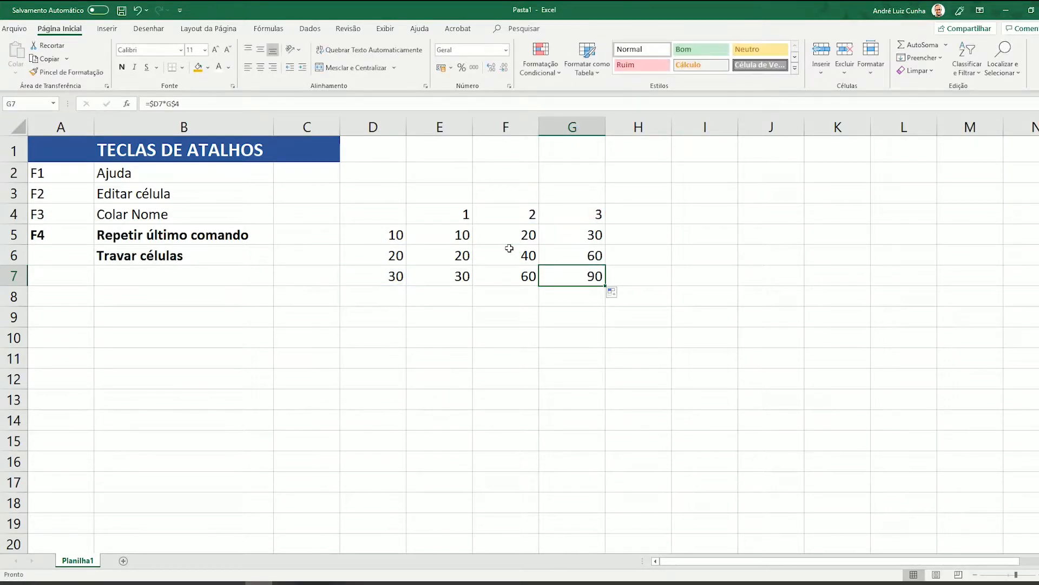
Step: Clear the contents of columns D to G
drag(393, 119, 551, 120)
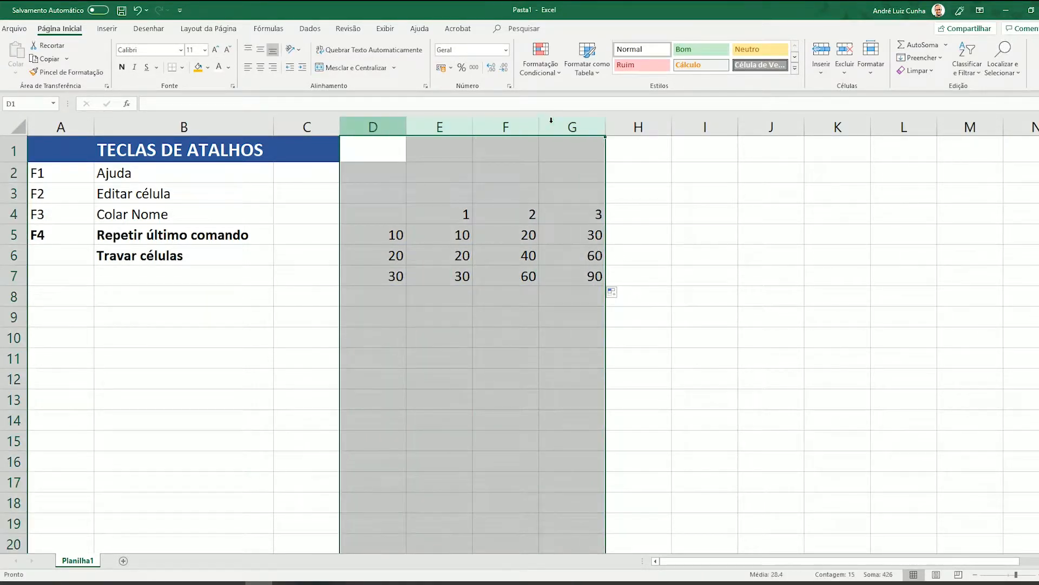
key(Delete)
Step: Add the shortcut "F5" in A7 with the description "Ir para" in B7
click(75, 274)
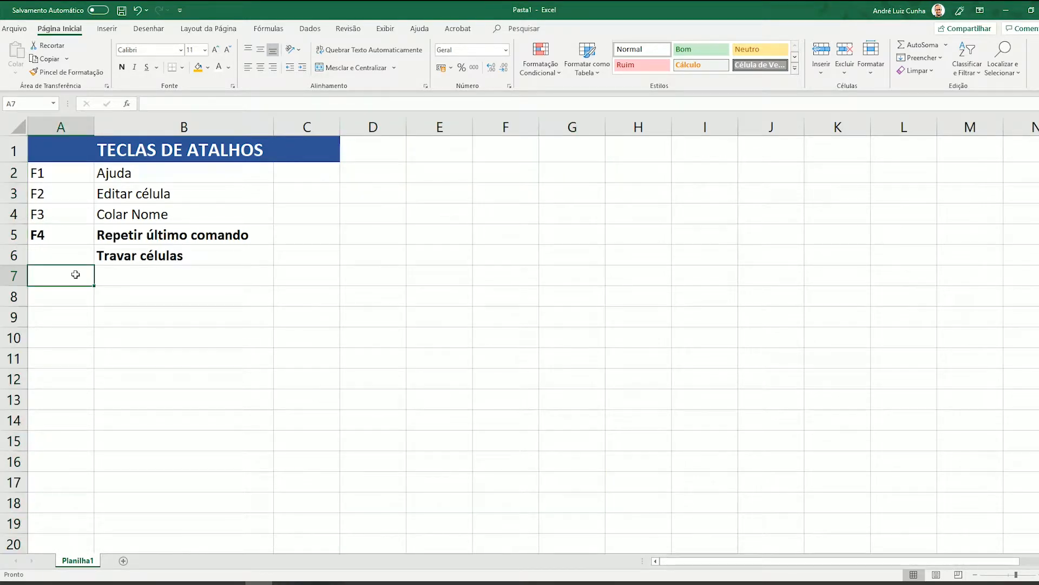
text(F5)
key(Return)
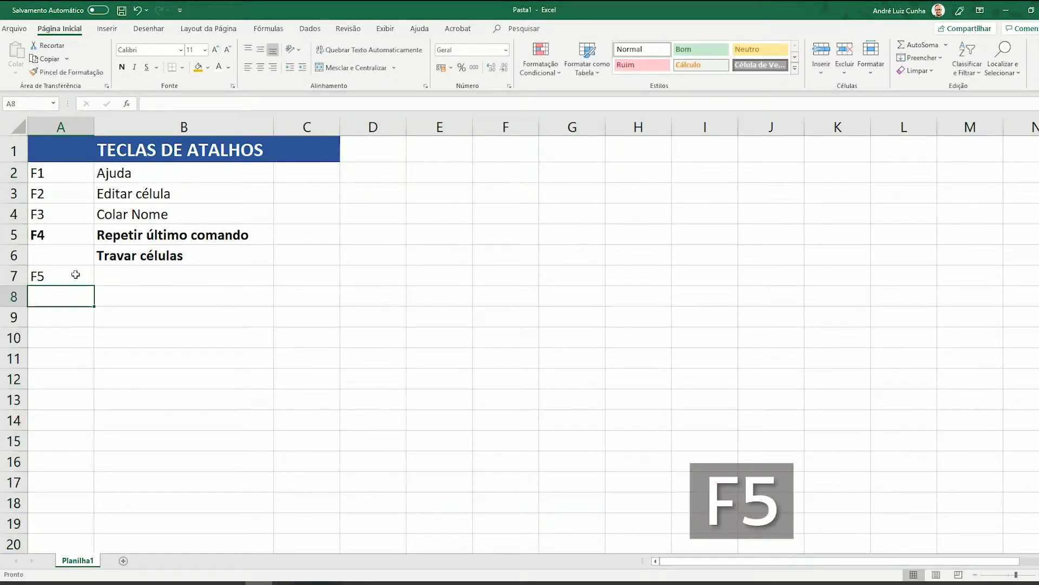
key(Up)
key(Right)
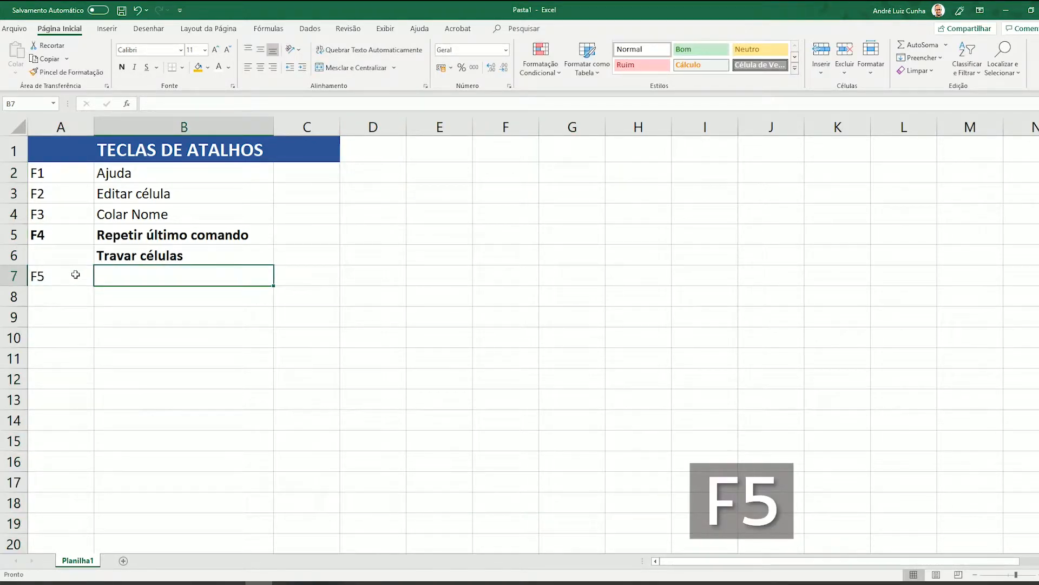
text(Ir para)
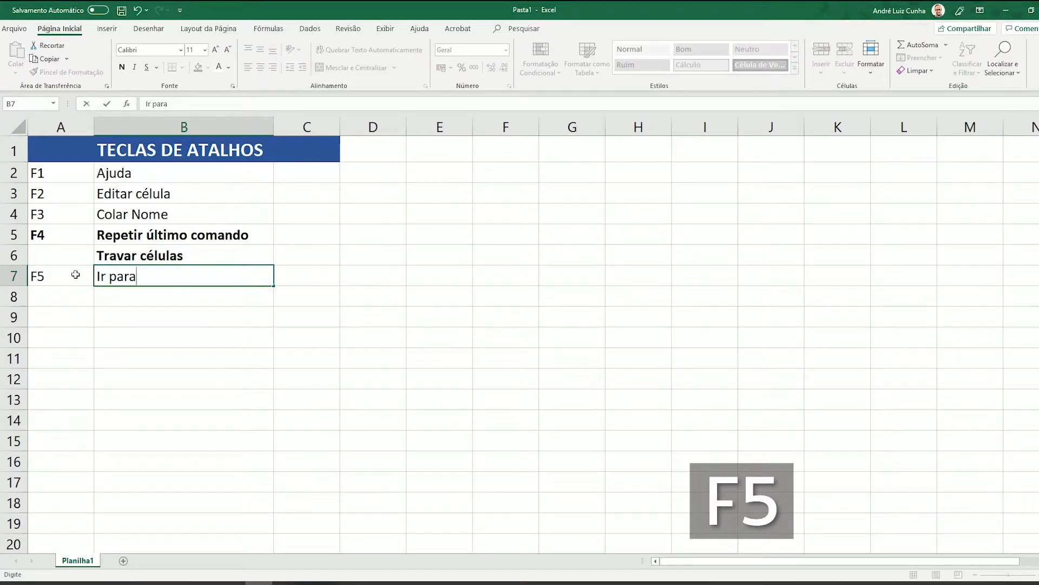
key(Return)
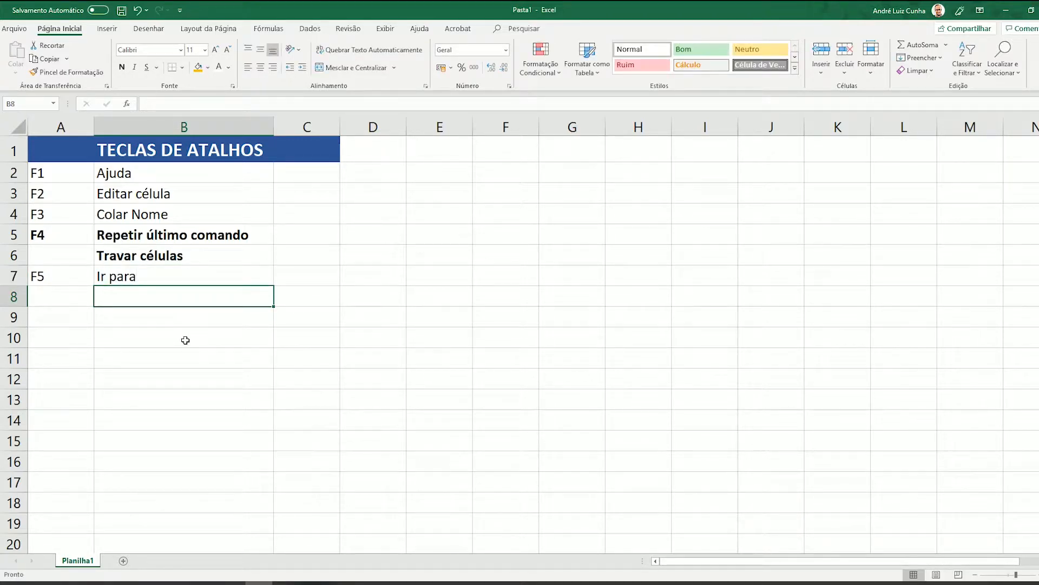
Step: Jump to cell Z1000 with Go To, and return to cell A1
key(F5)
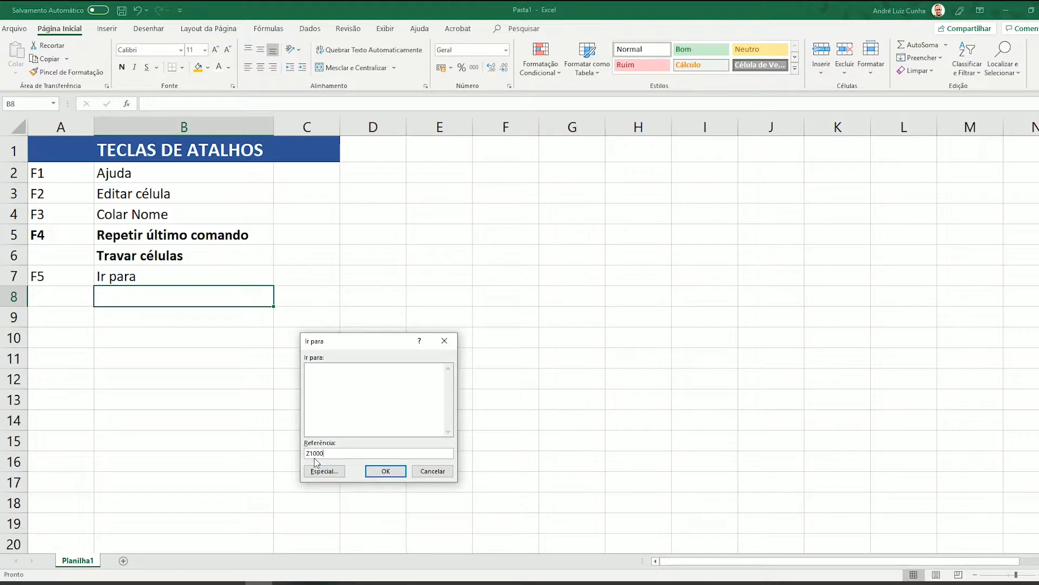
click(386, 471)
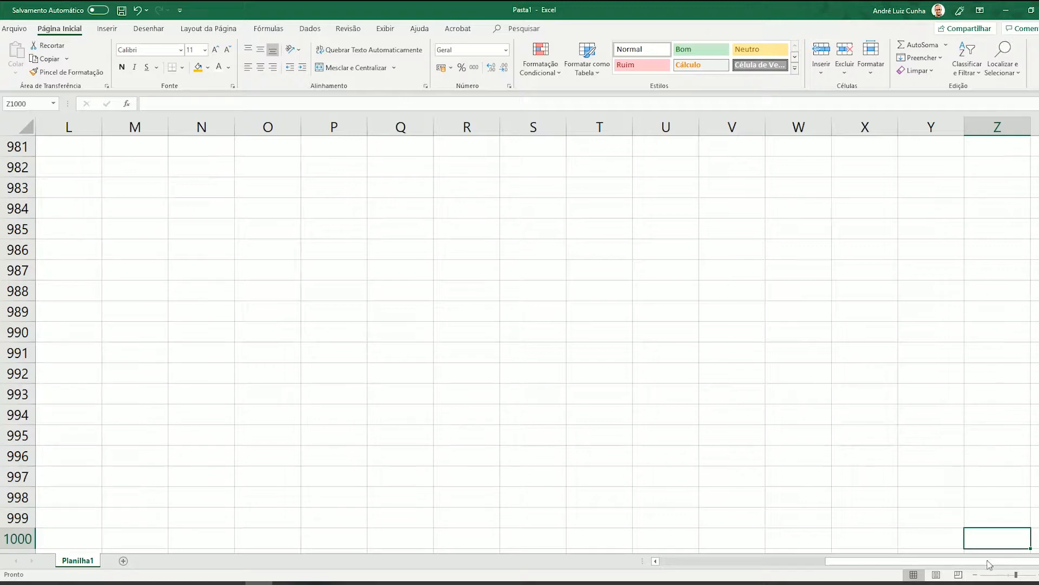
key(ctrl+Home)
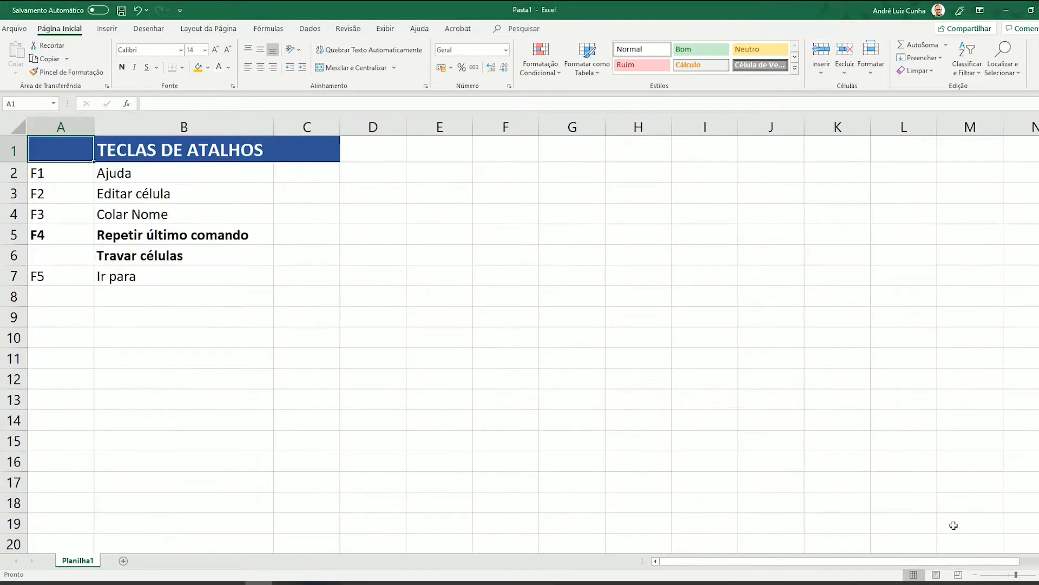
Step: Enter the second F5 description, "Filtro", in B8
click(137, 282)
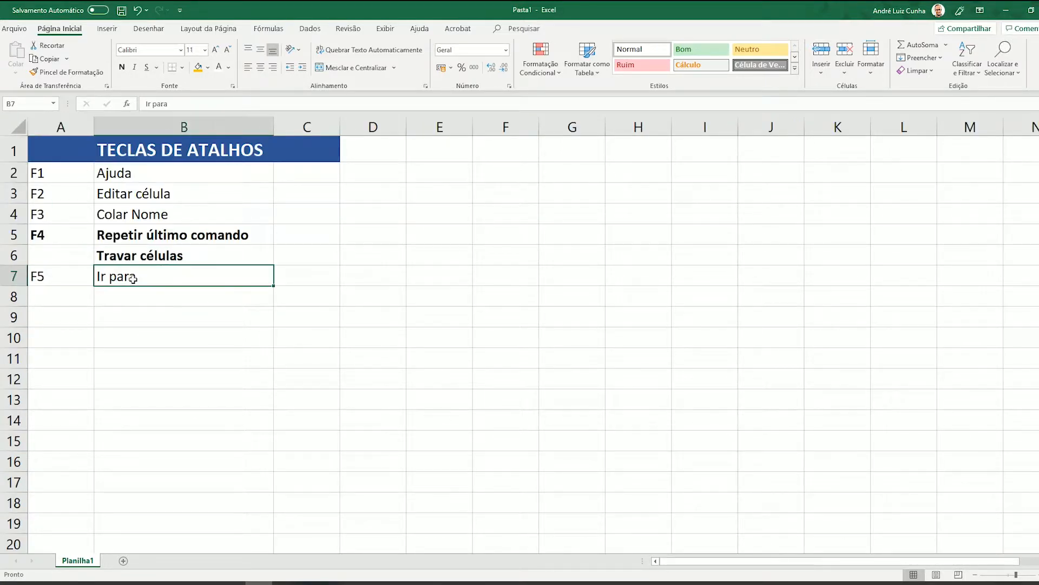
key(Return)
text(Filtro)
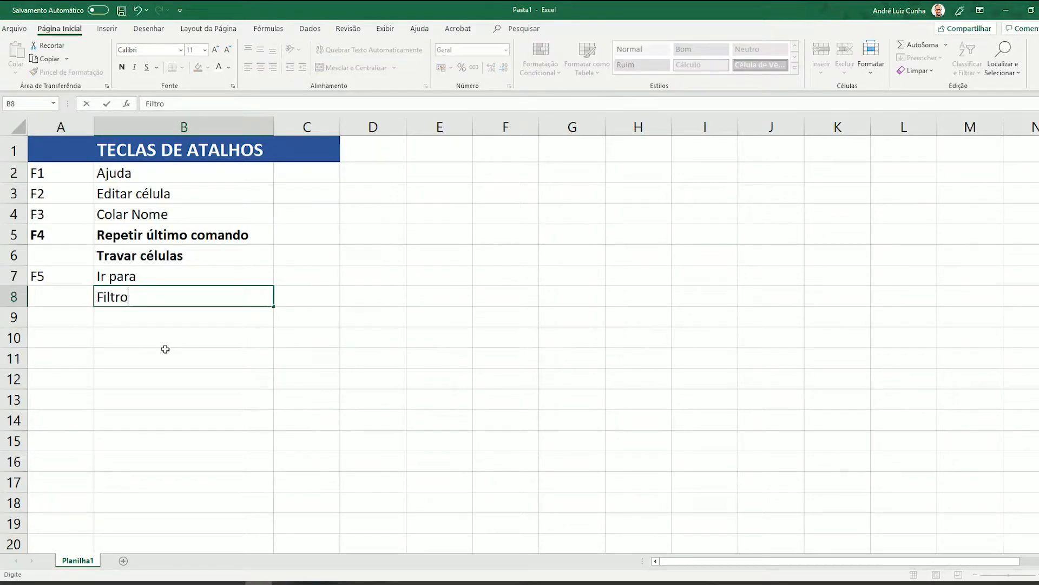
key(Return)
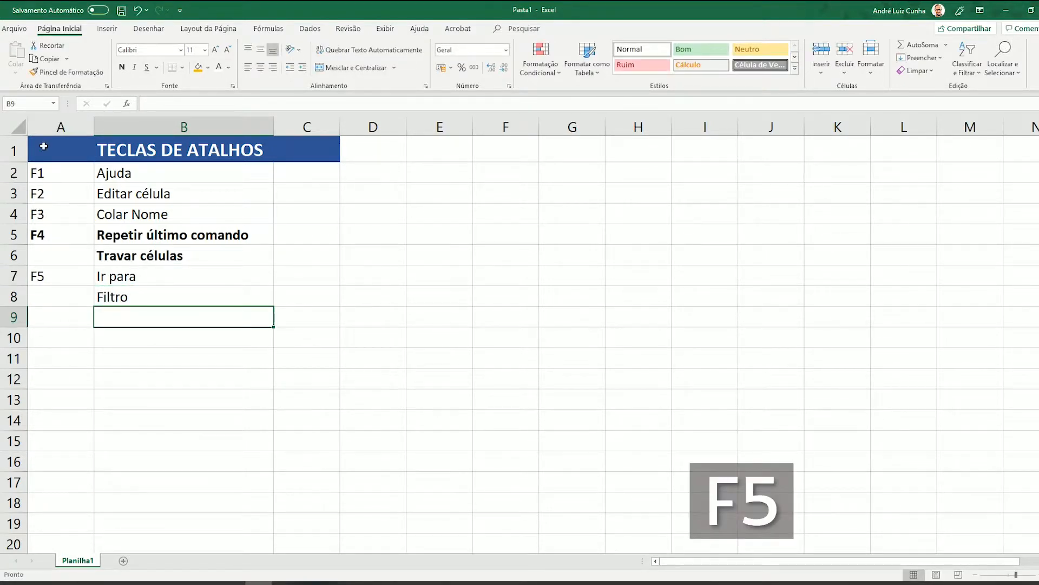
Step: Select the constants in A1:H18 through Go To Special, with Números and Lógicas unticked, and preview a red font colour on them
drag(44, 146, 659, 508)
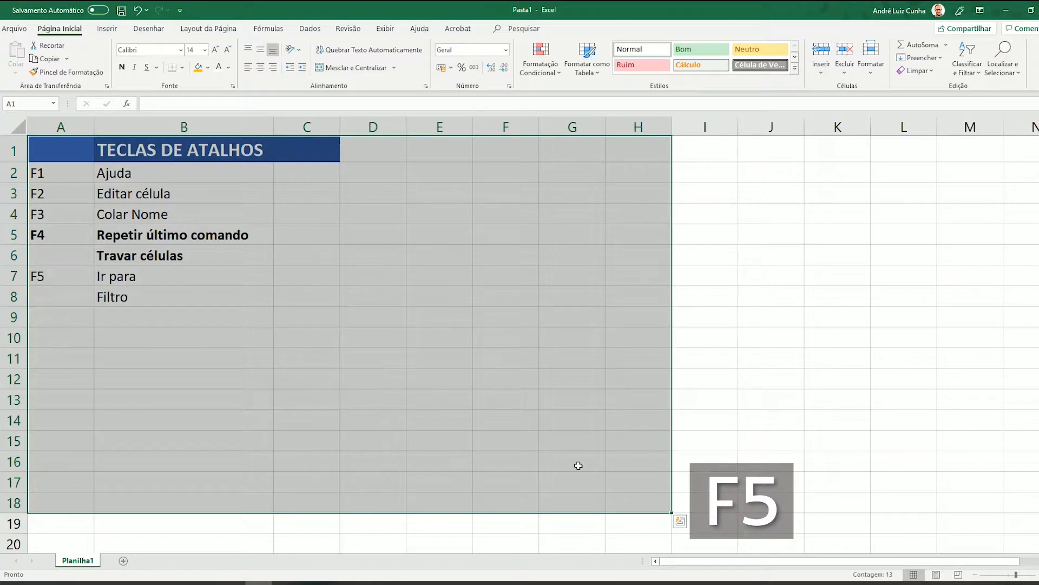
key(F5)
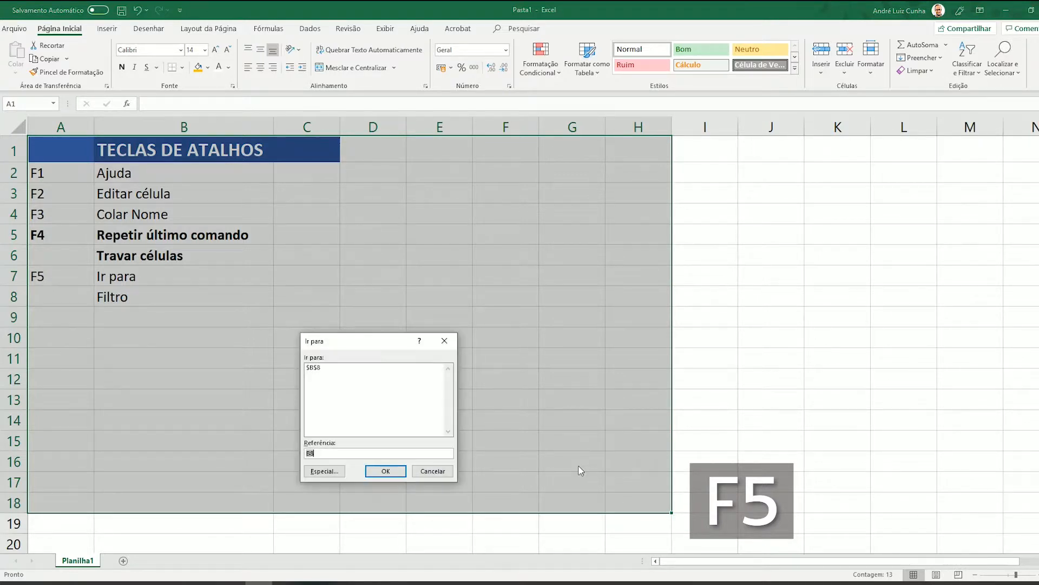
click(320, 471)
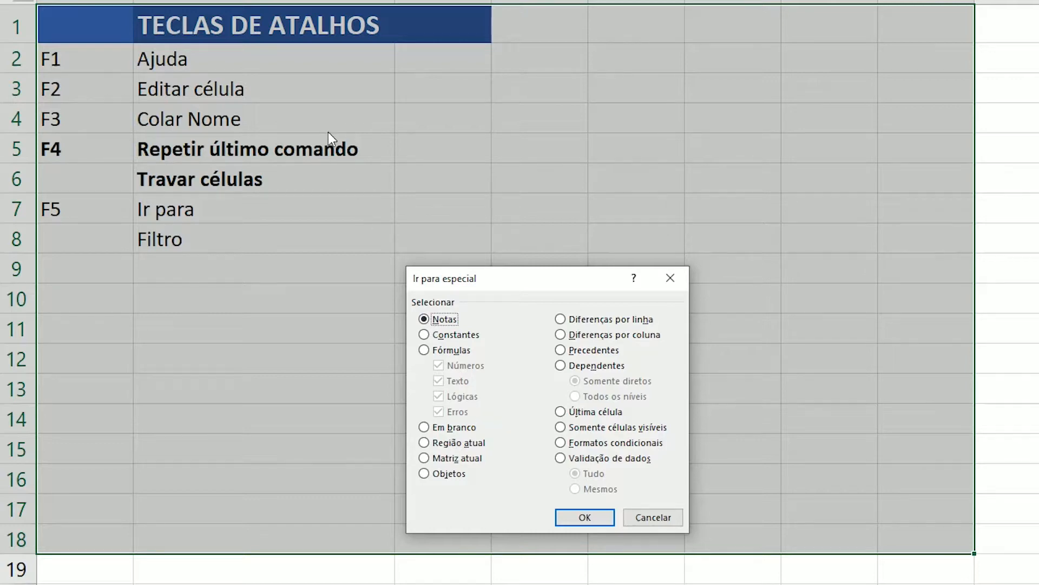
click(454, 335)
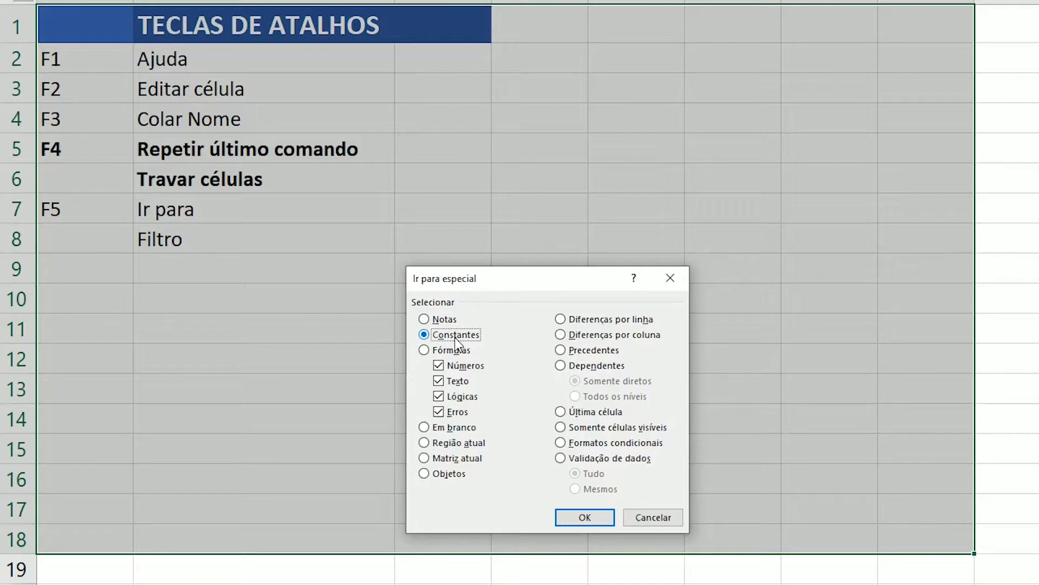
click(470, 367)
click(473, 399)
click(586, 519)
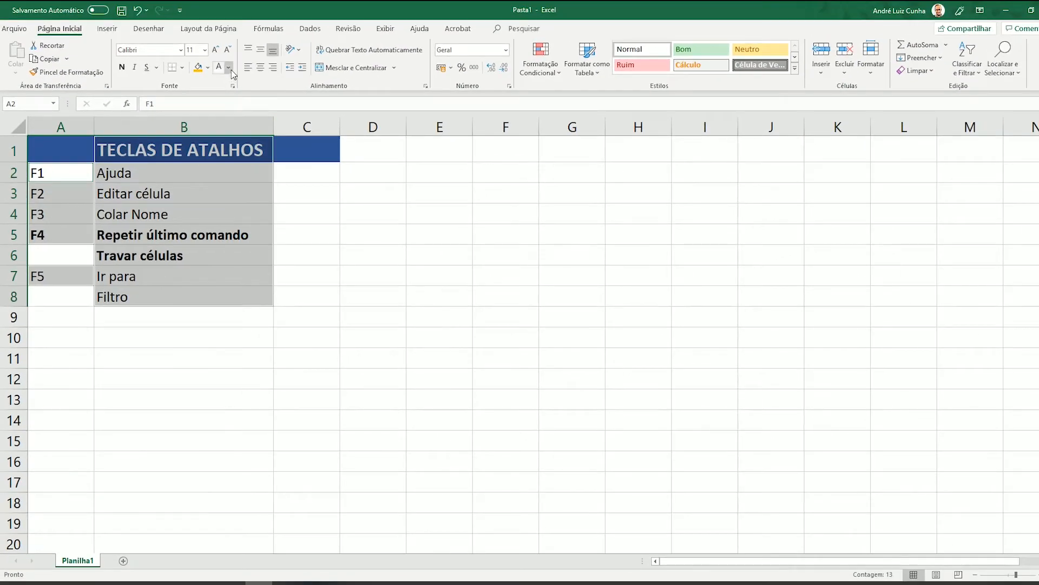
click(229, 67)
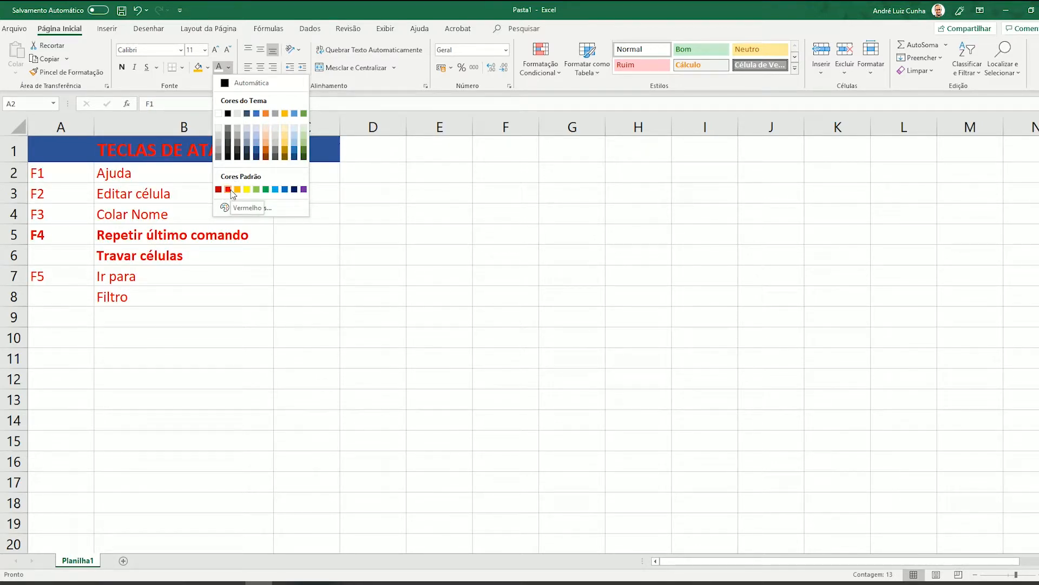
click(269, 325)
Step: Select the blank cells within A1:F19 through Go To Special and open the fill colour choices for them
drag(65, 155, 515, 524)
key(F5)
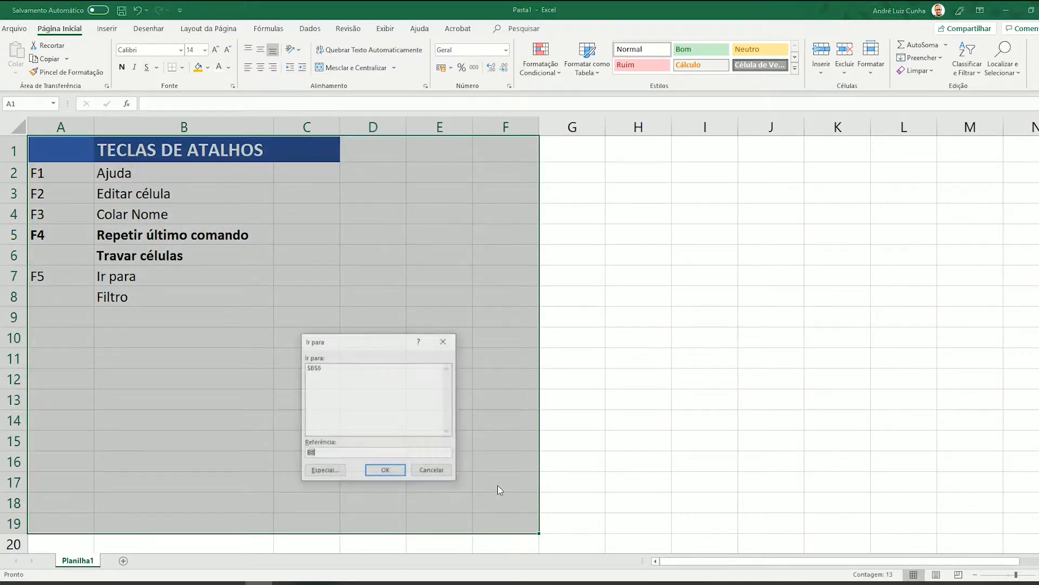
click(326, 469)
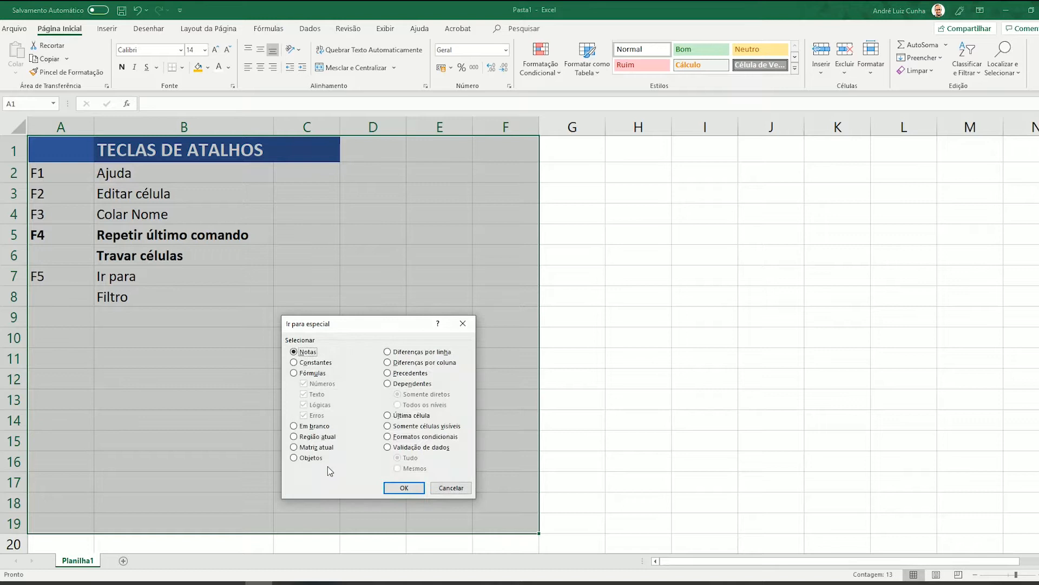
click(317, 428)
click(401, 487)
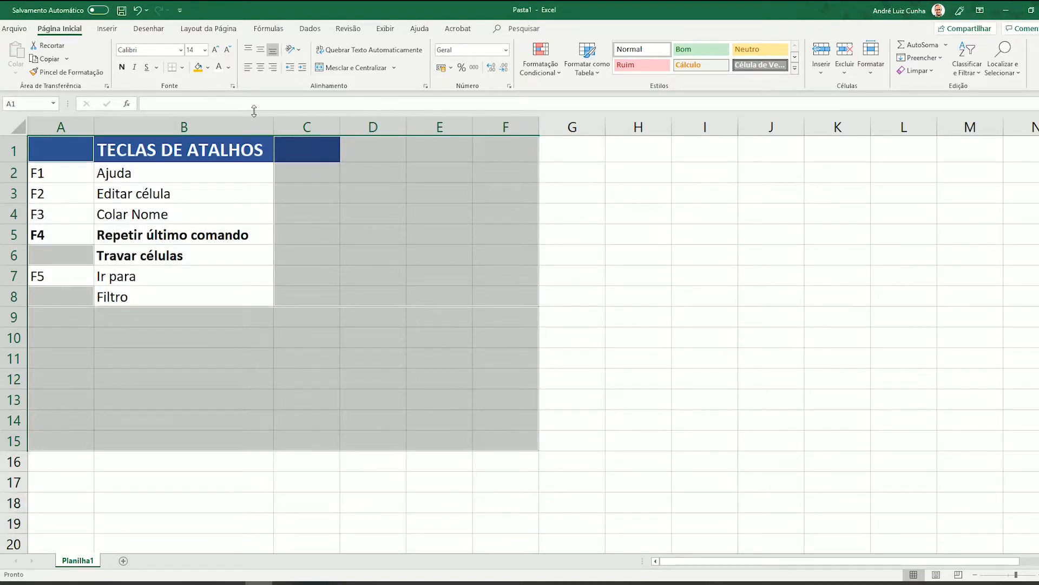
click(208, 67)
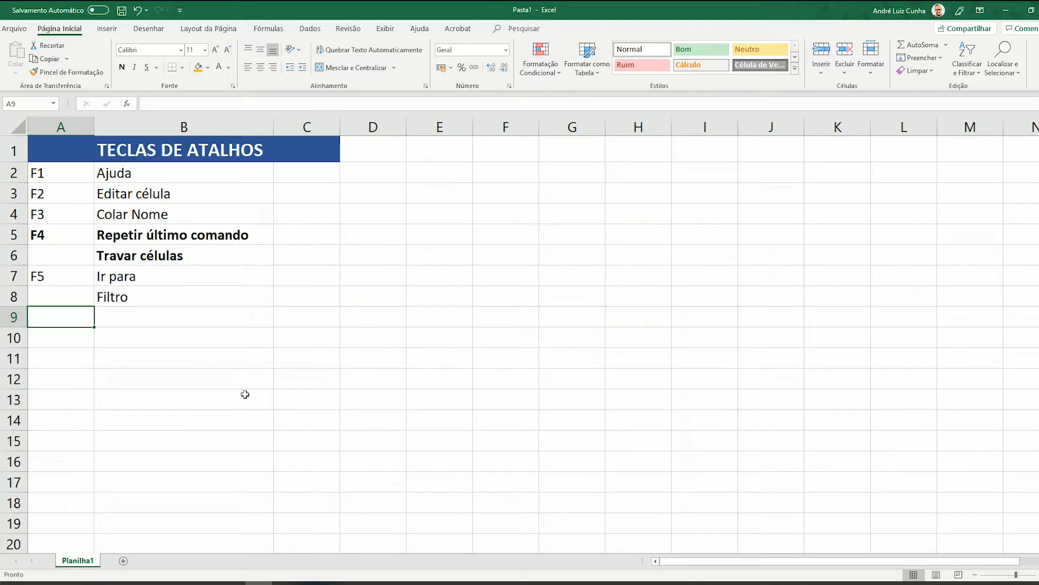
Step: Add the shortcut "F9" in A9 with the description "Atualizar" in B9
text(F)
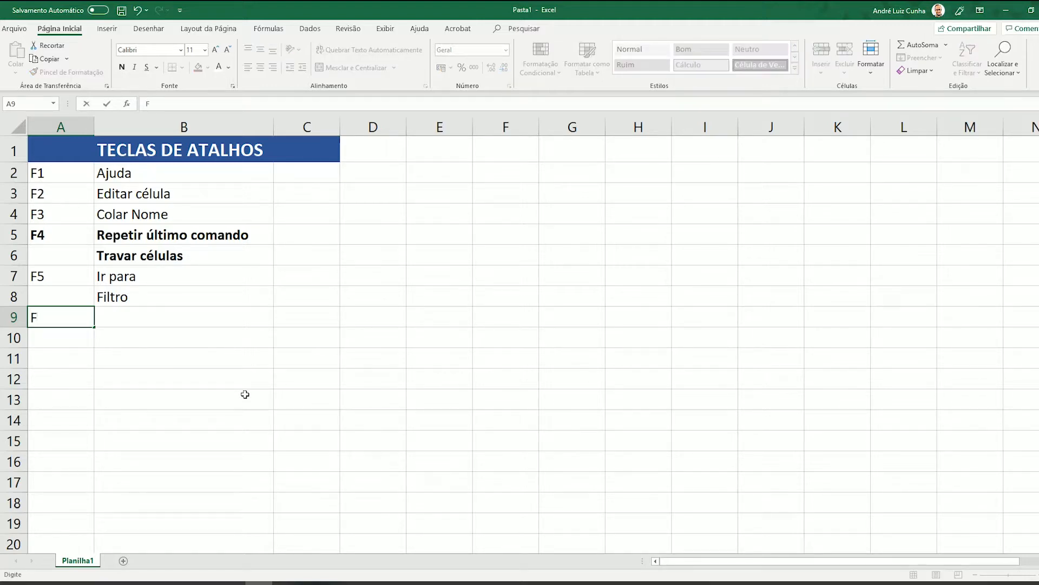
text(9)
key(Tab)
text(Atualizar)
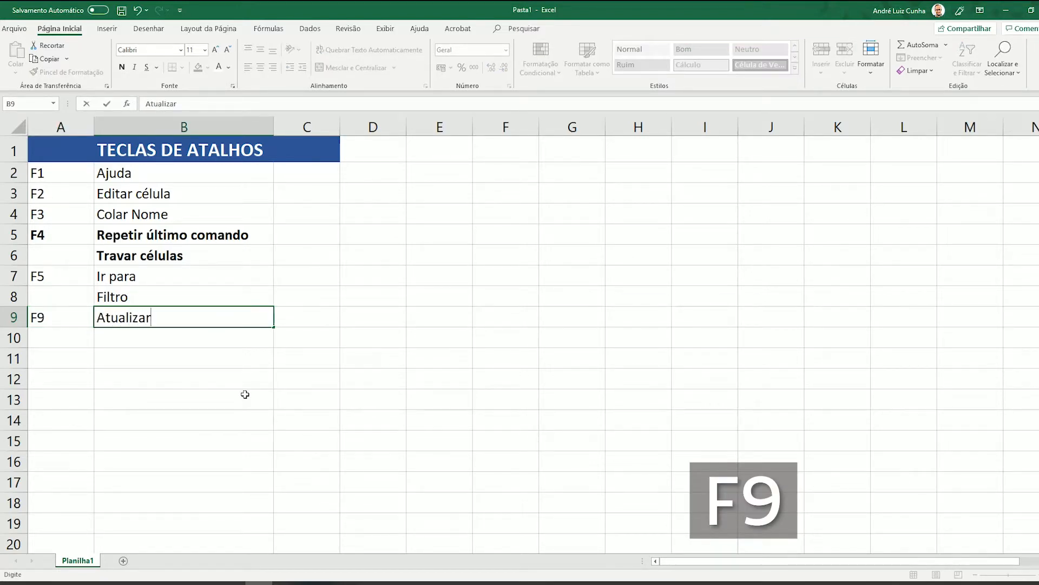
key(Return)
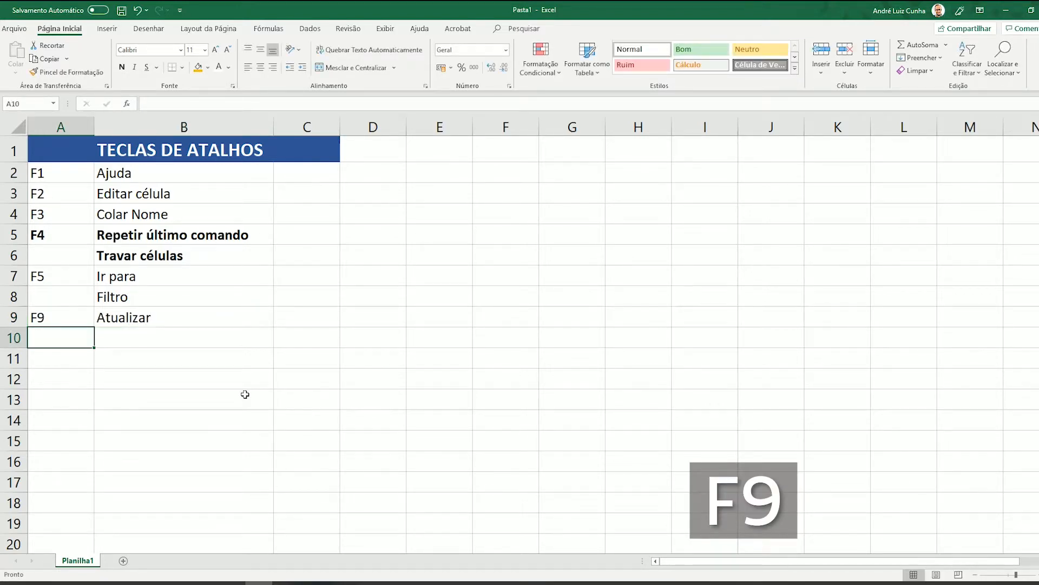
Step: Enter the random number formula =ALEATÓRIO() in D6
click(364, 255)
text(=ale)
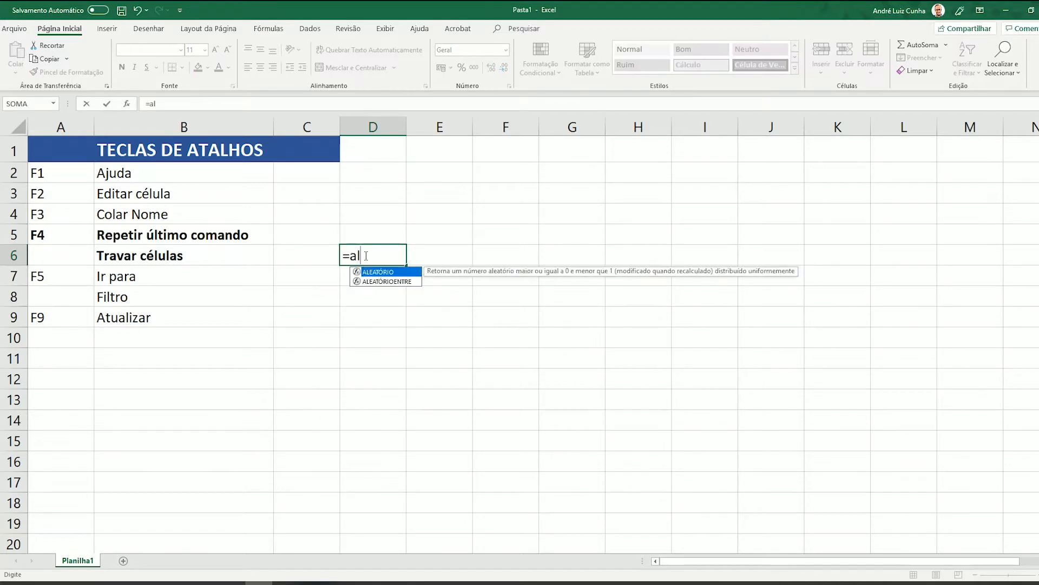
key(Tab)
key(Return)
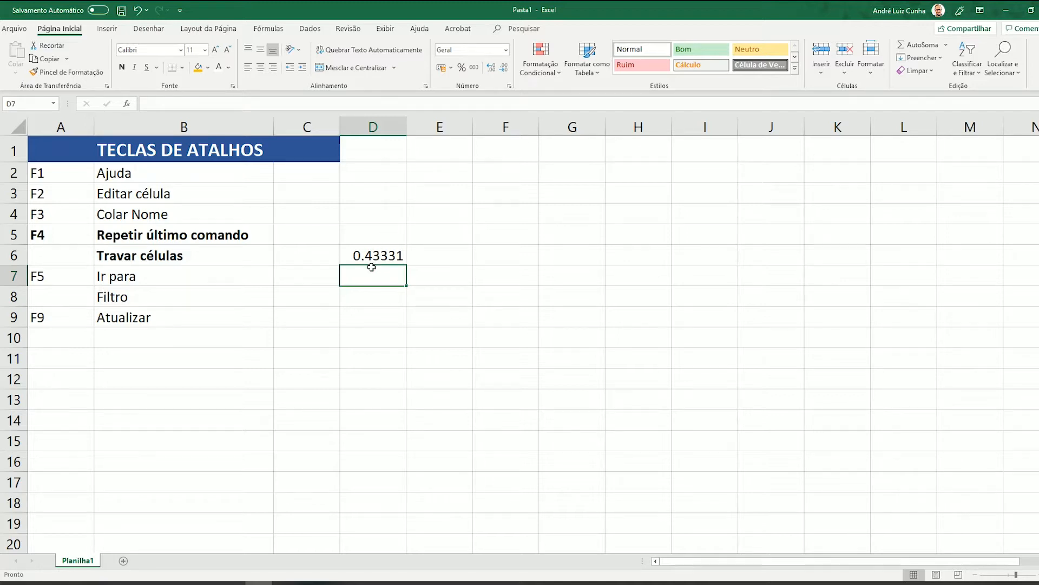
Step: Recalculate the sheet five times to refresh the random number in D6
key(F9)
key(F9)
key(F9)
key(F9)
key(F9)
Step: Enter the value 1 in E4 and check the formula in D6
click(455, 211)
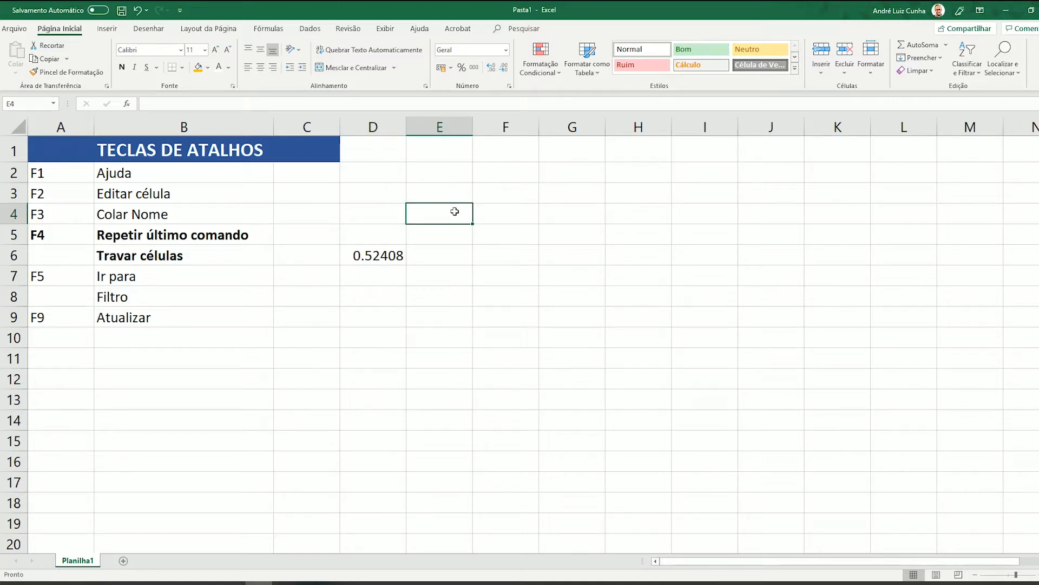
text(1)
key(Return)
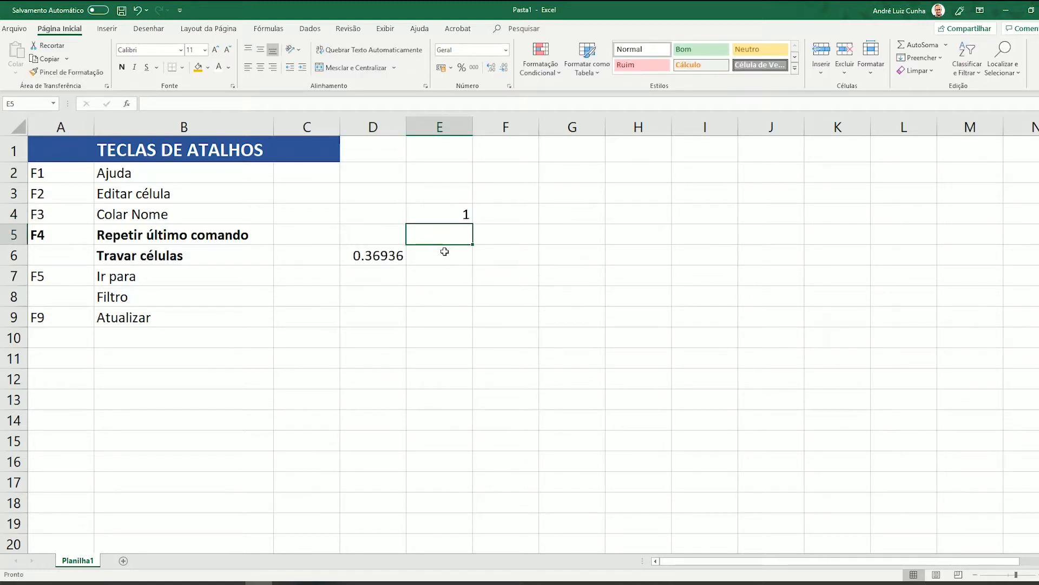
click(363, 256)
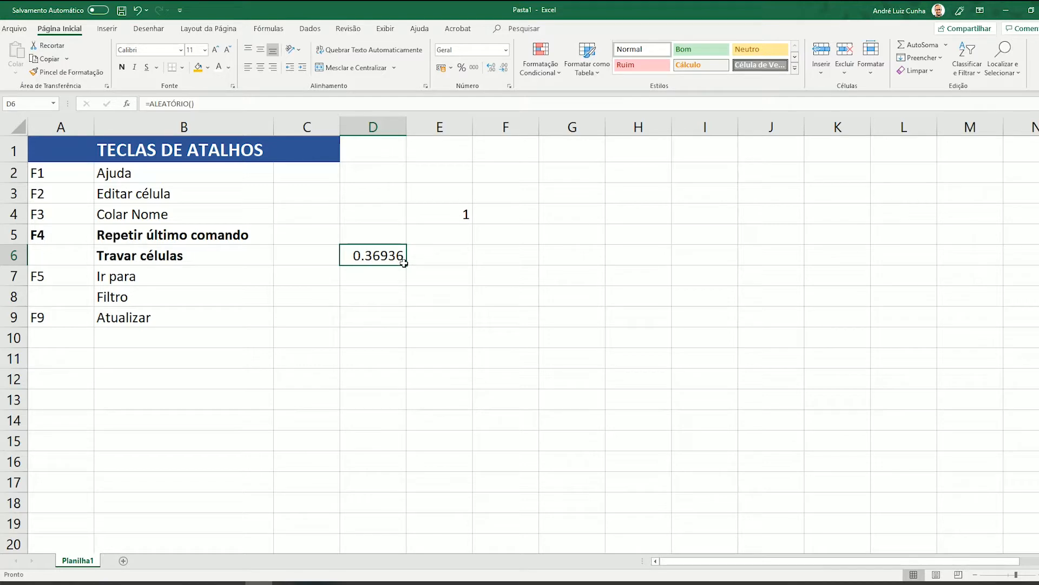
Step: Enter the formula =E4+1 in F4
click(484, 213)
text(=)
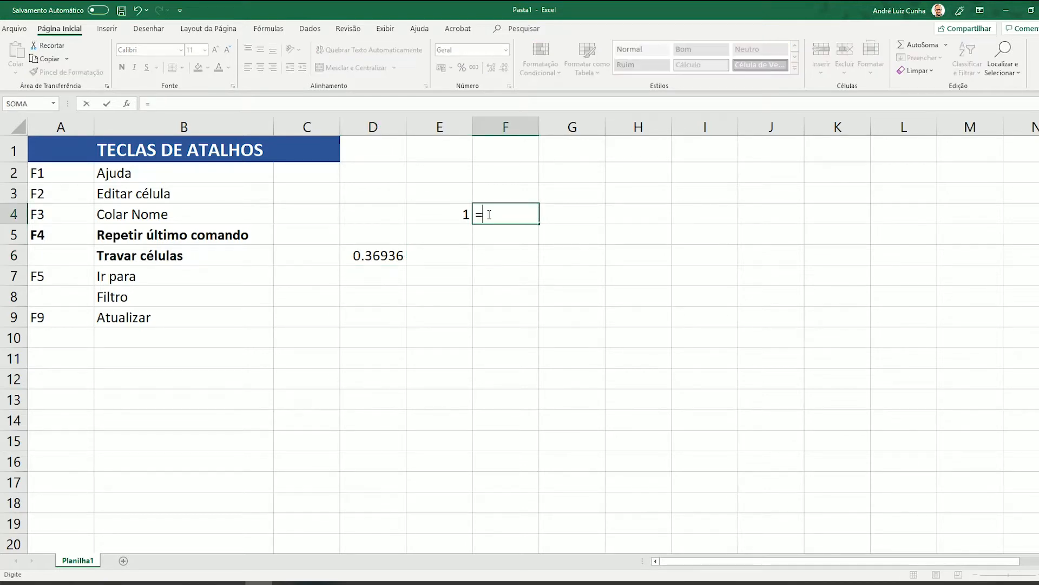
key(Left)
text(+1)
key(Return)
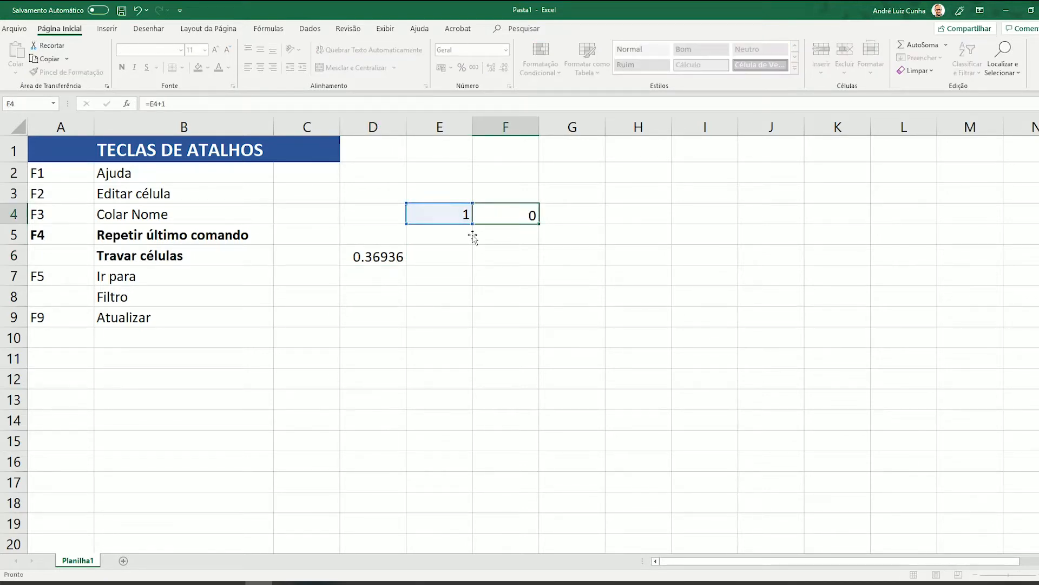
Step: Replace the formula in F4 with =E4+10
click(508, 214)
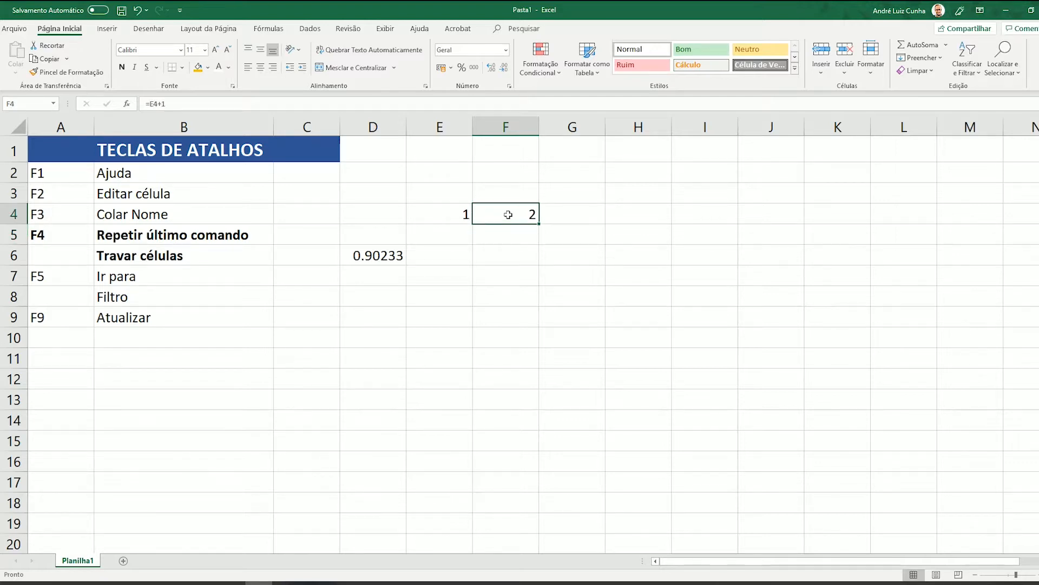
text(=)
key(Left)
text(+10)
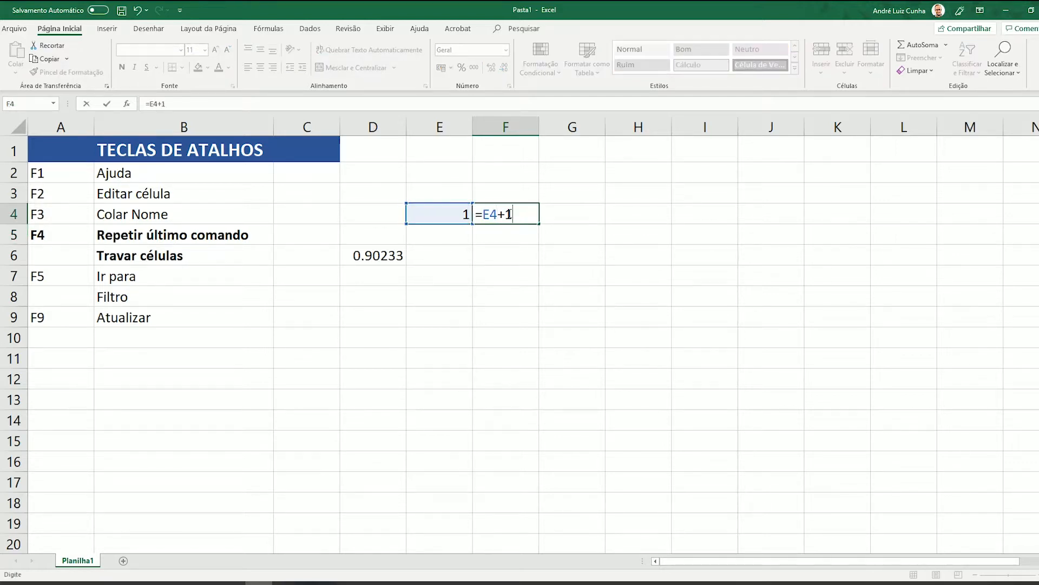
key(Return)
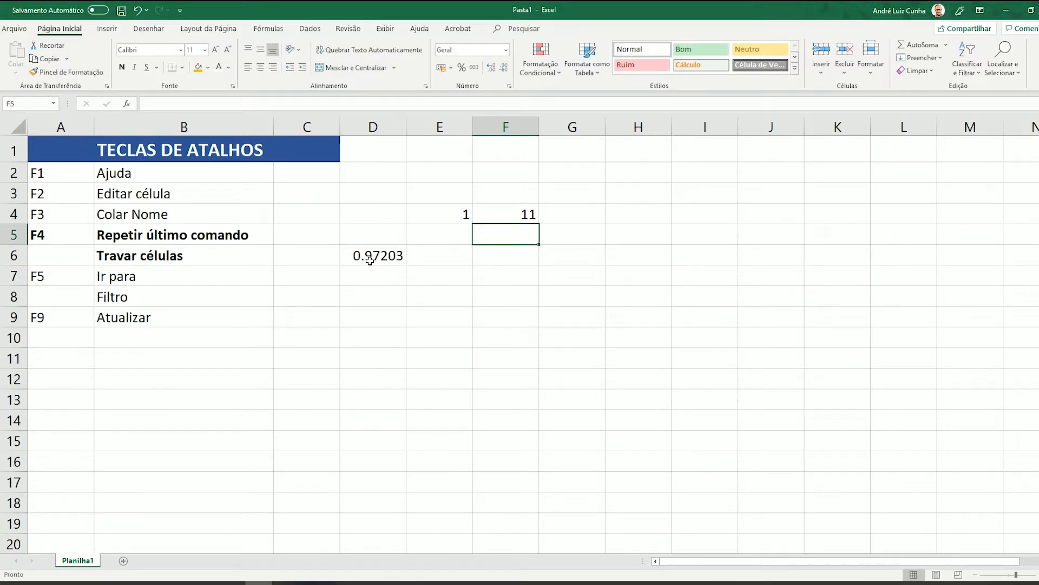
Step: Check the formula in D6 and enter the sample text habflhsjdba in F5
click(373, 258)
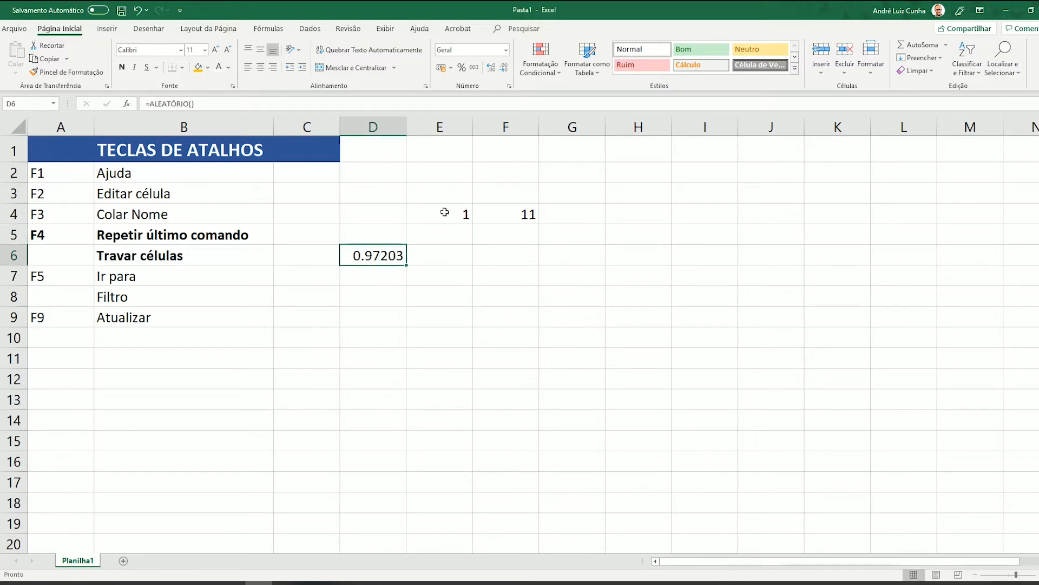
click(506, 238)
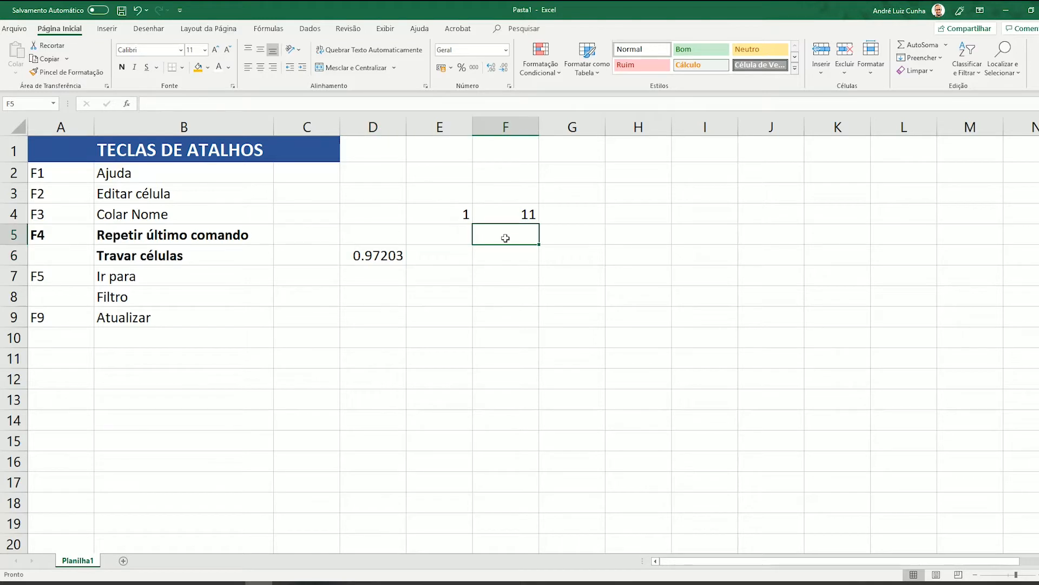
text(habfhsjdba)
key(Return)
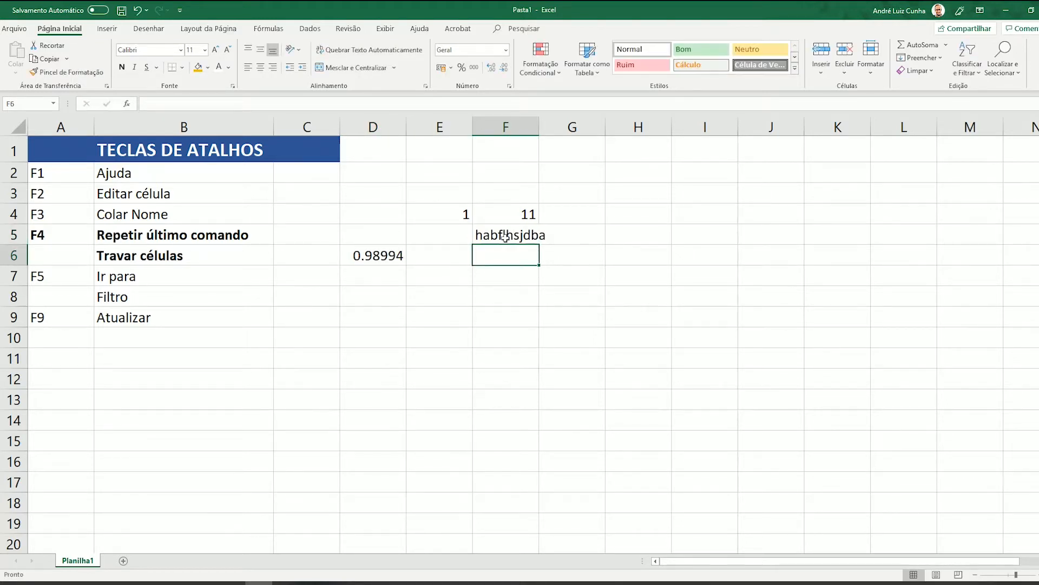
Step: Set the workbook calculation to Manual in the Excel formula options, leaving recalculation before saving enabled
click(14, 30)
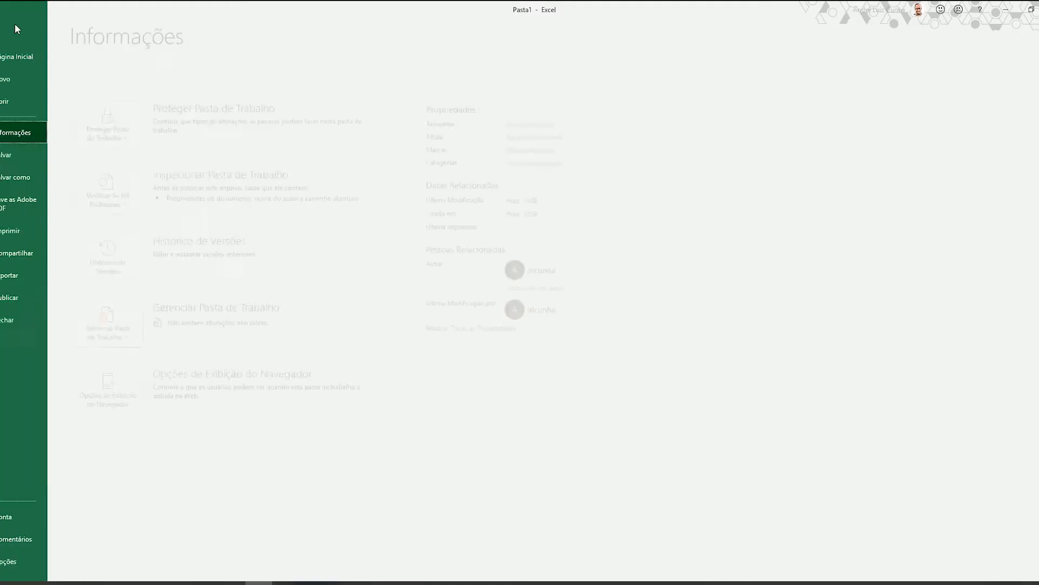
click(24, 561)
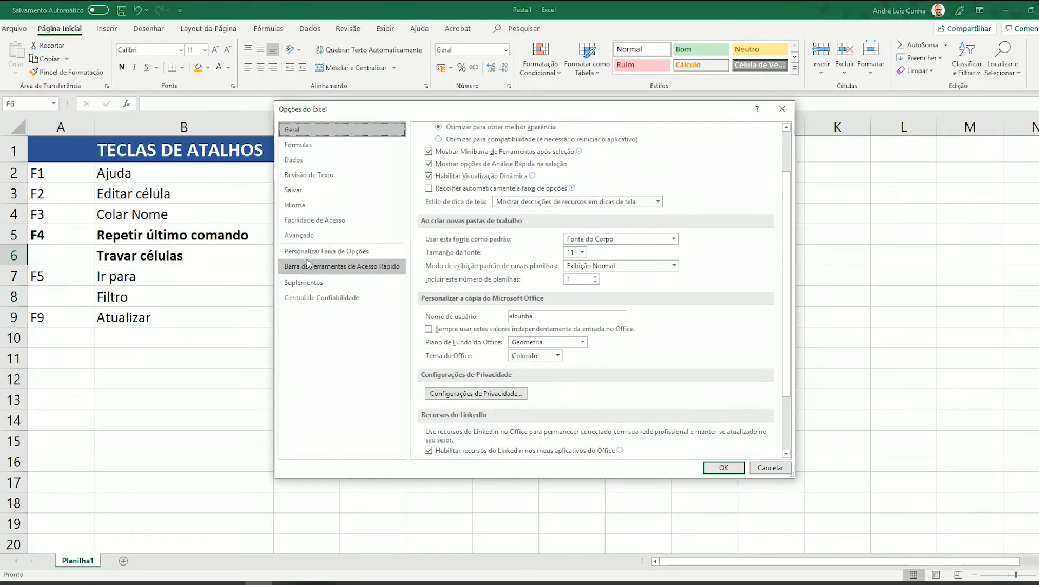
click(313, 146)
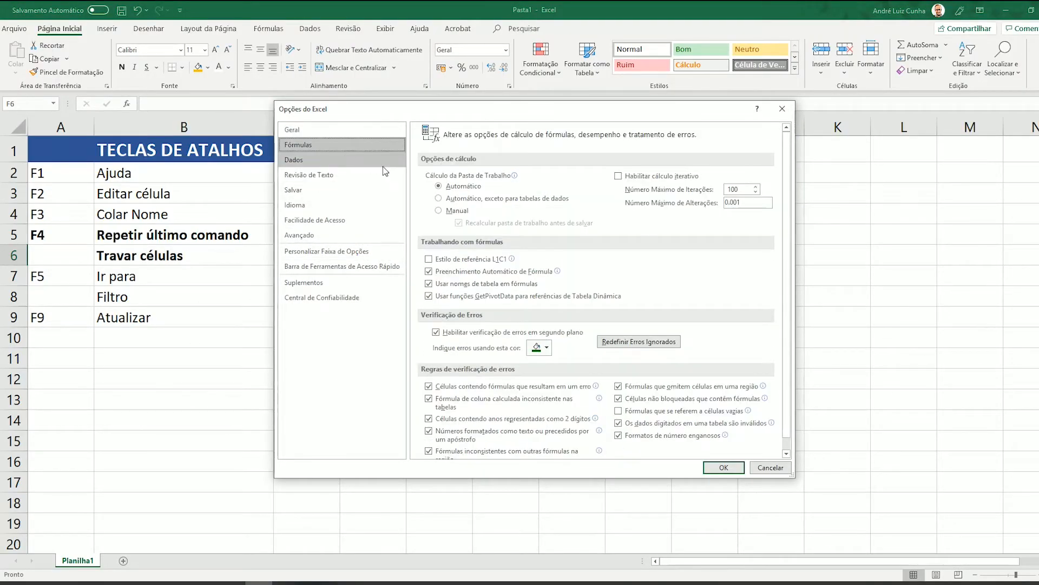
mouse_move(474, 180)
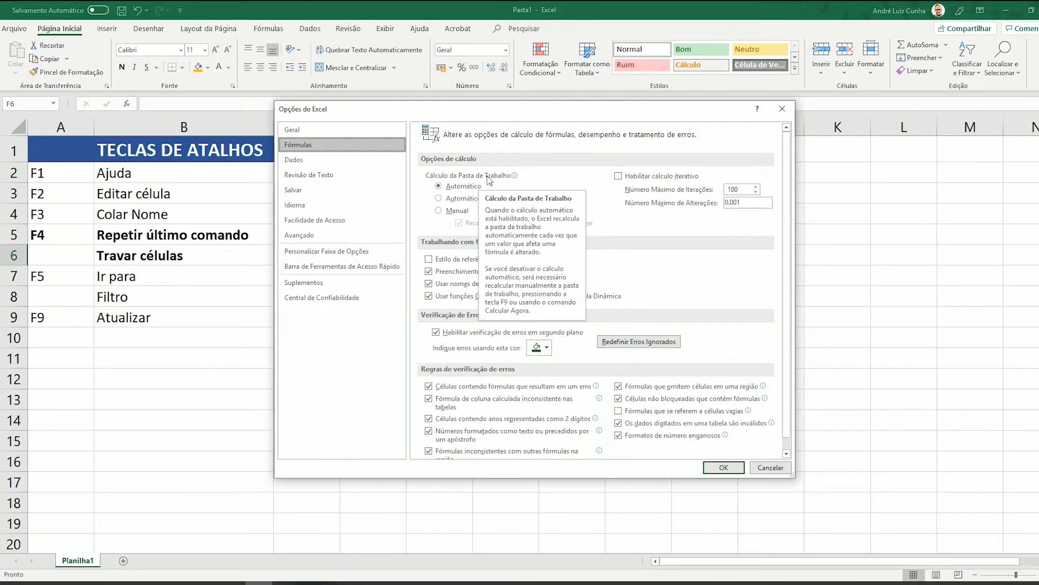
click(444, 210)
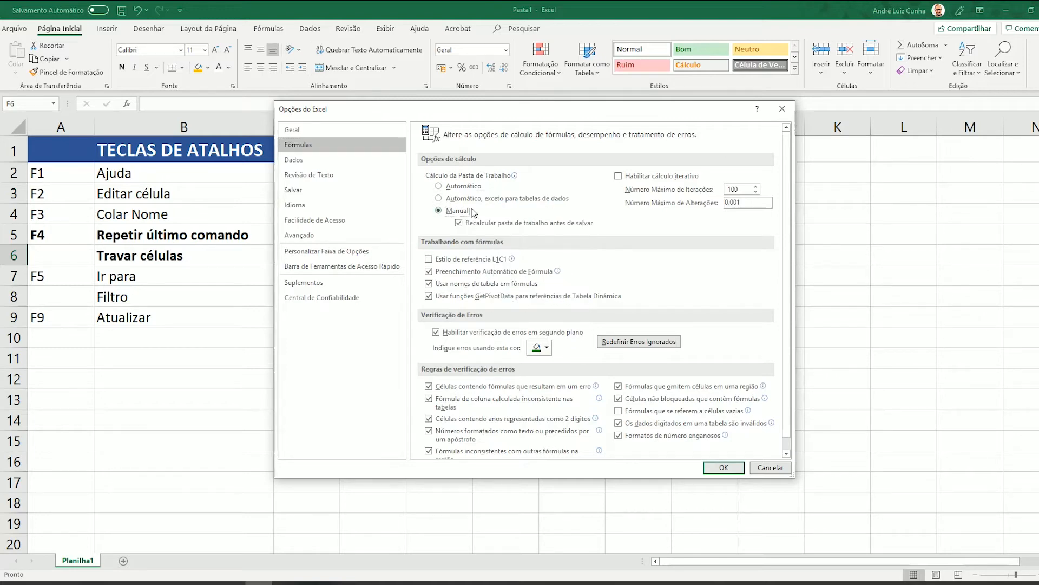
click(723, 467)
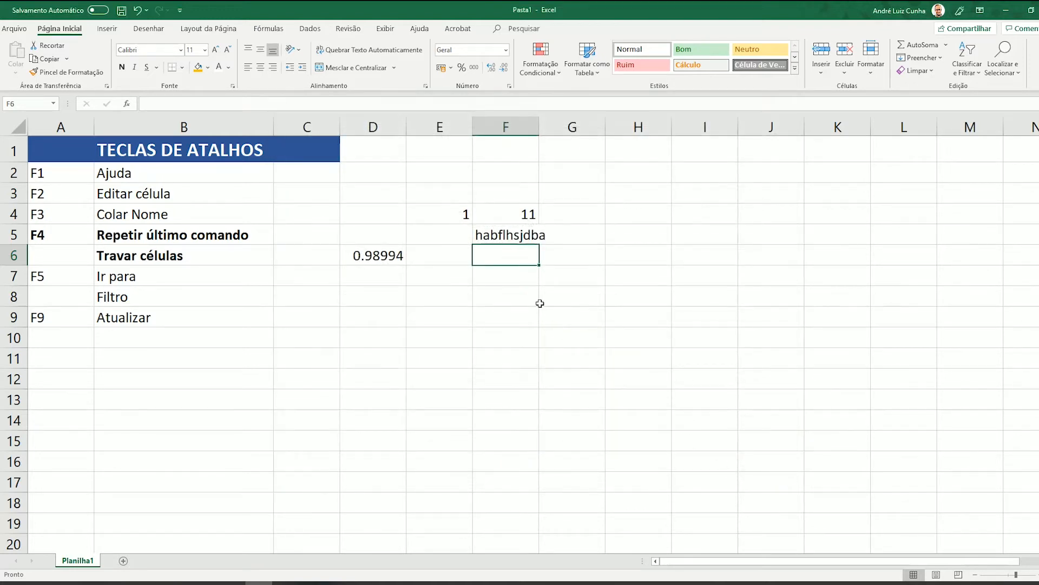
Step: Enter the value 5 in F6 and reselect that cell
text(5)
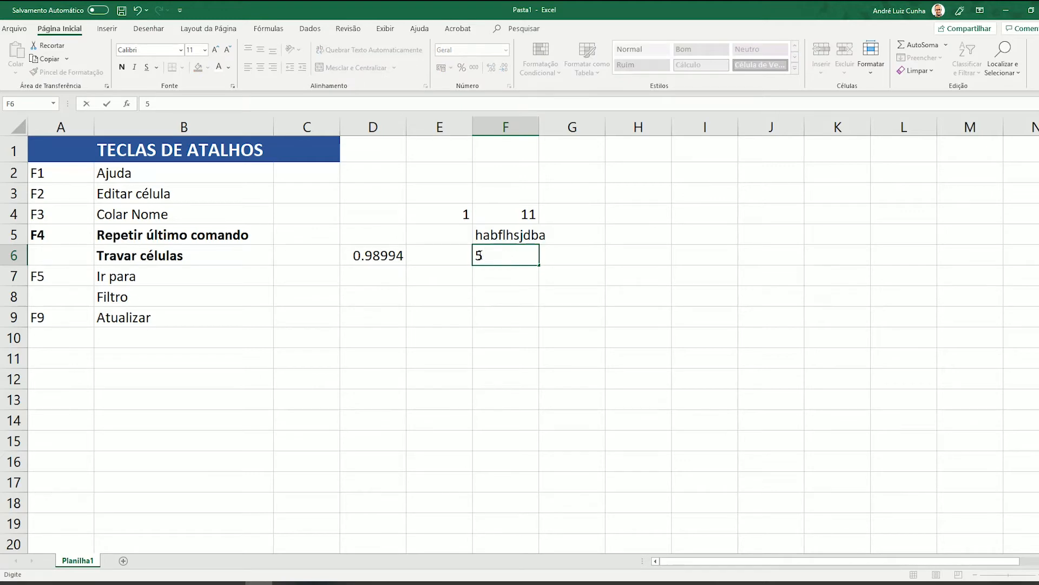
key(Return)
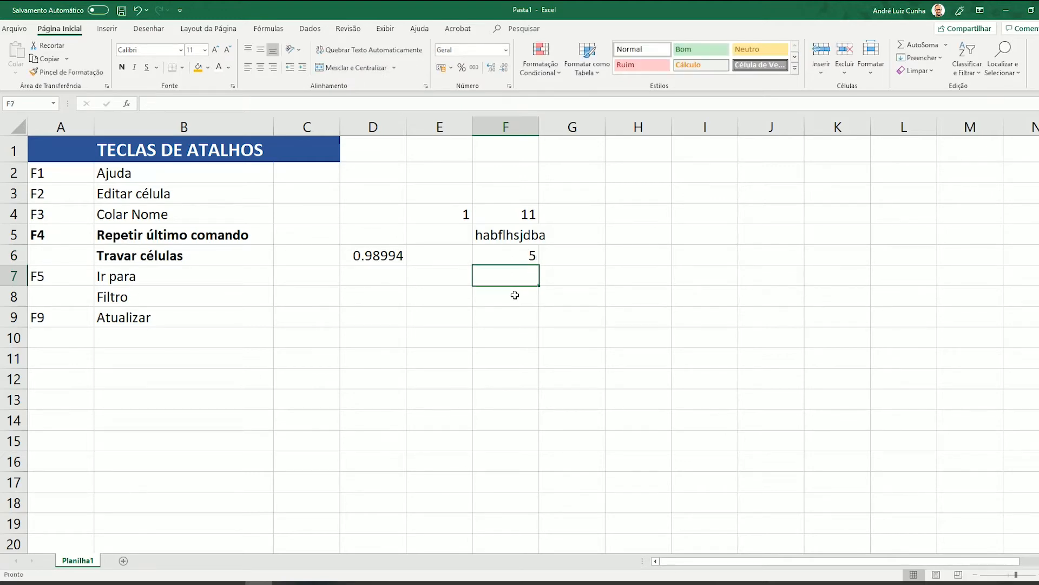
click(507, 252)
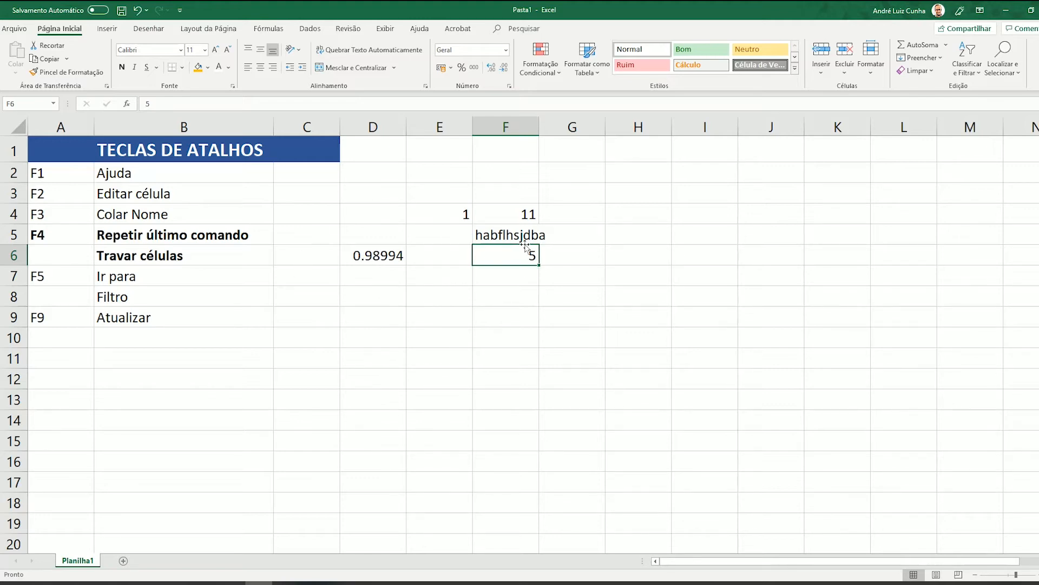
Step: Inspect the formulas in D6 and F4 in edit mode without changing them
click(377, 255)
key(F2)
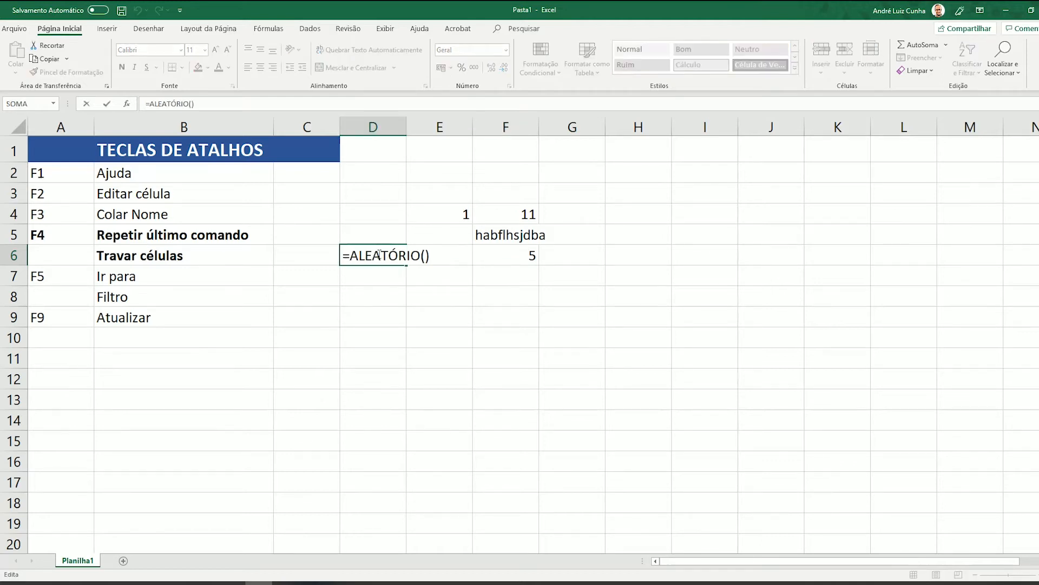
key(Escape)
click(510, 216)
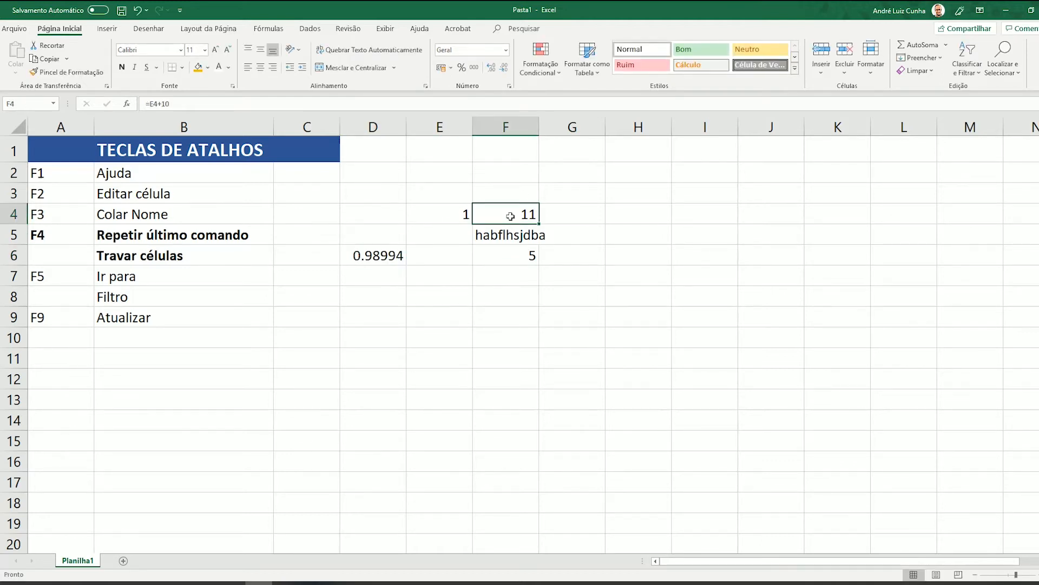
key(F2)
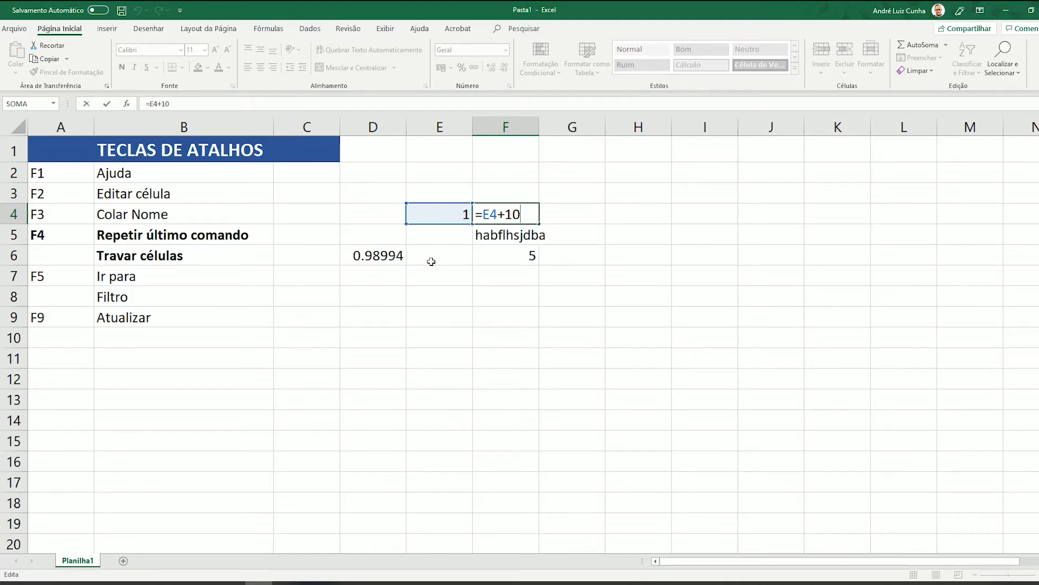
key(ctrl+Return)
Step: Select E4 and manually recalculate the sheet twice
key(Left)
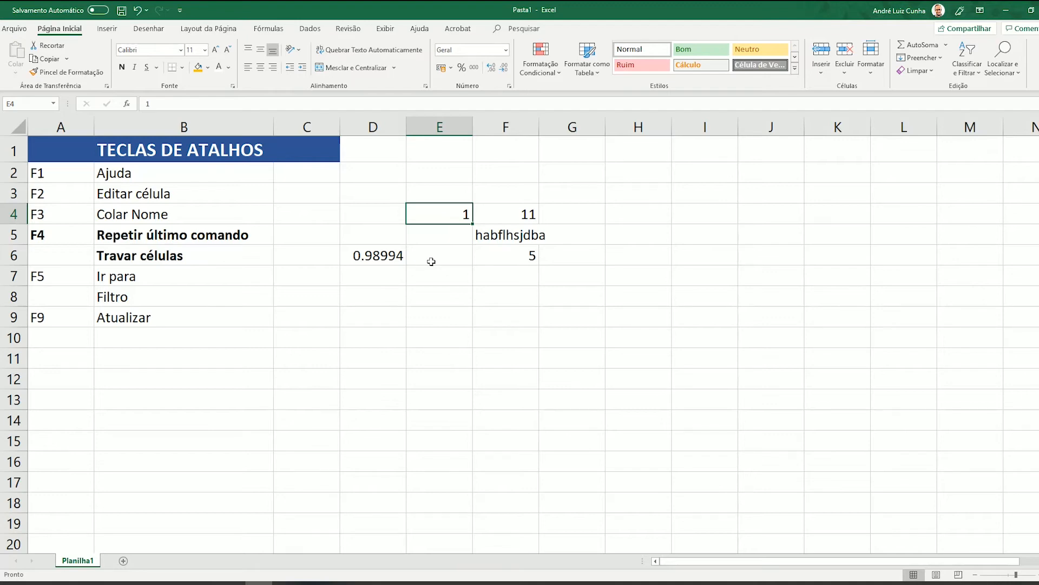
key(F9)
key(F9)
Step: Replace the value in E4 with the random number formula =ALEATÓRIO()
text(=ale)
key(Tab)
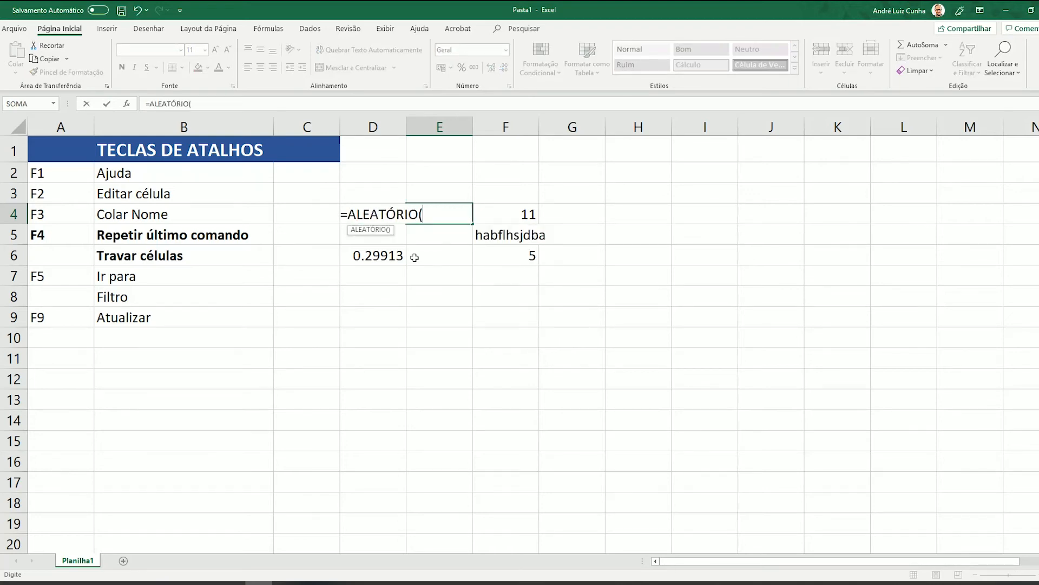
text())
key(Return)
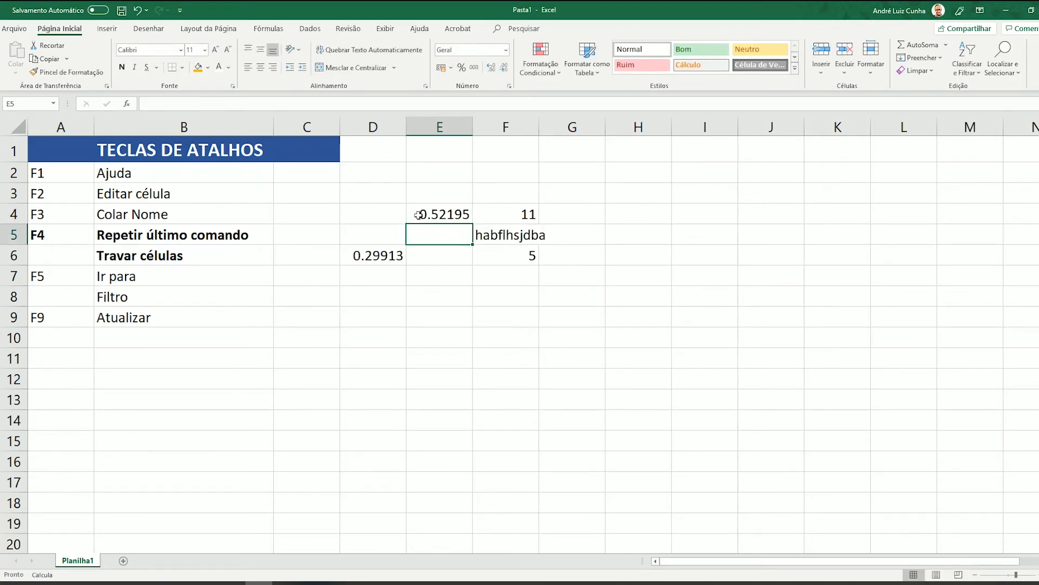
Step: Check the reference to E4 in F4's formula and manually recalculate the sheet
click(423, 214)
click(529, 213)
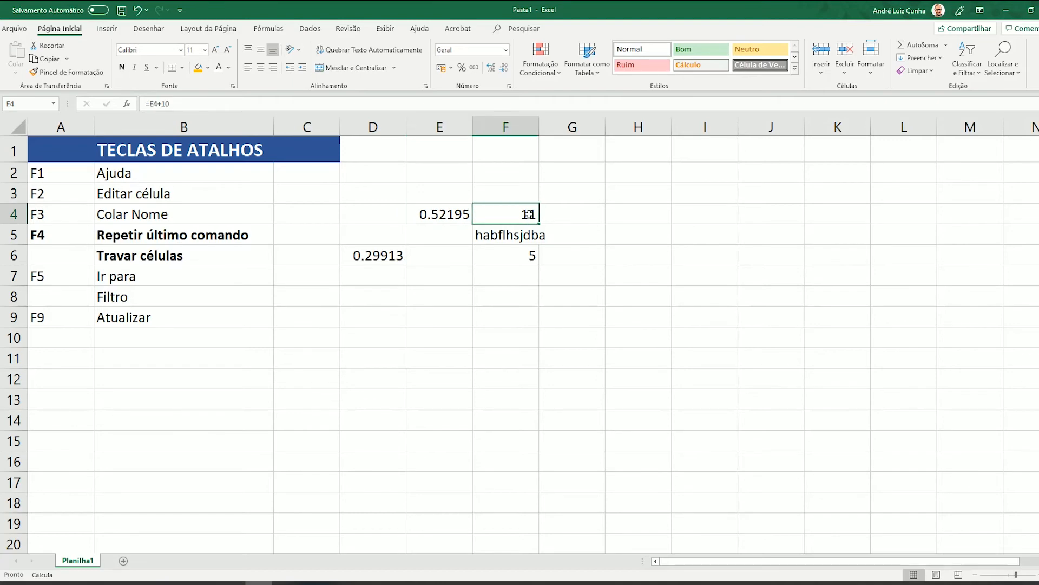
key(F2)
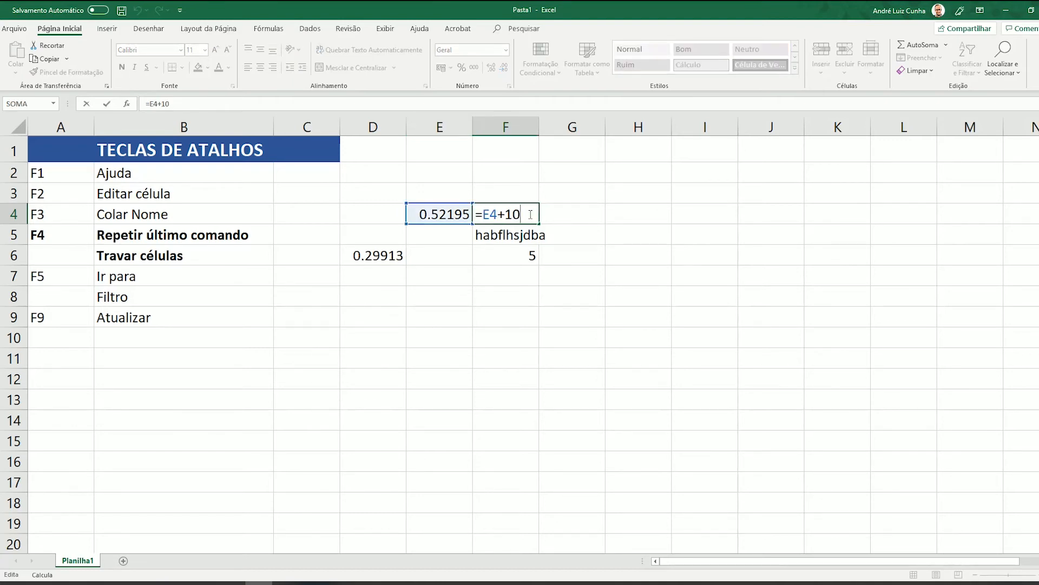
key(Escape)
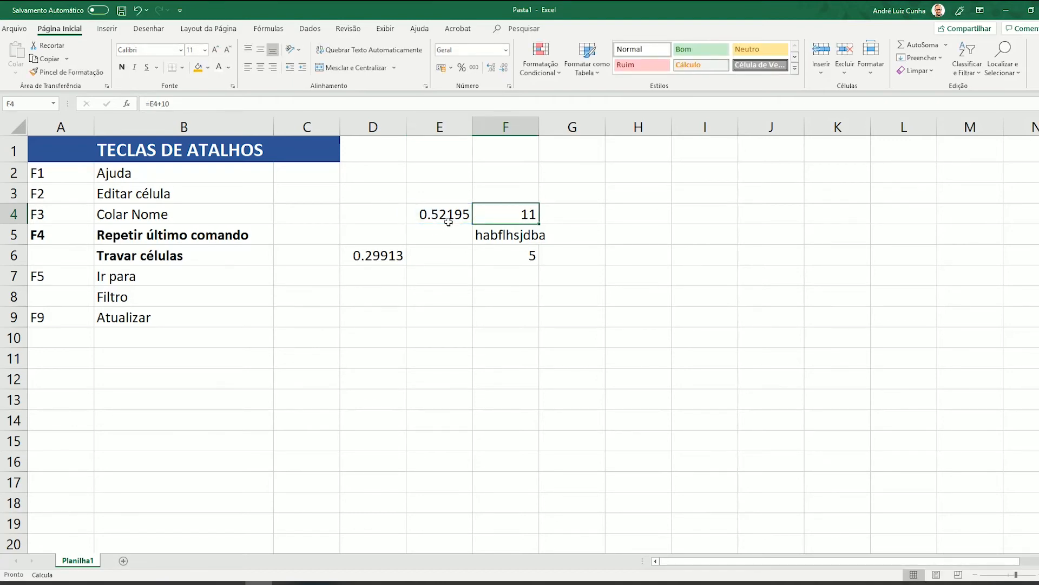
key(F9)
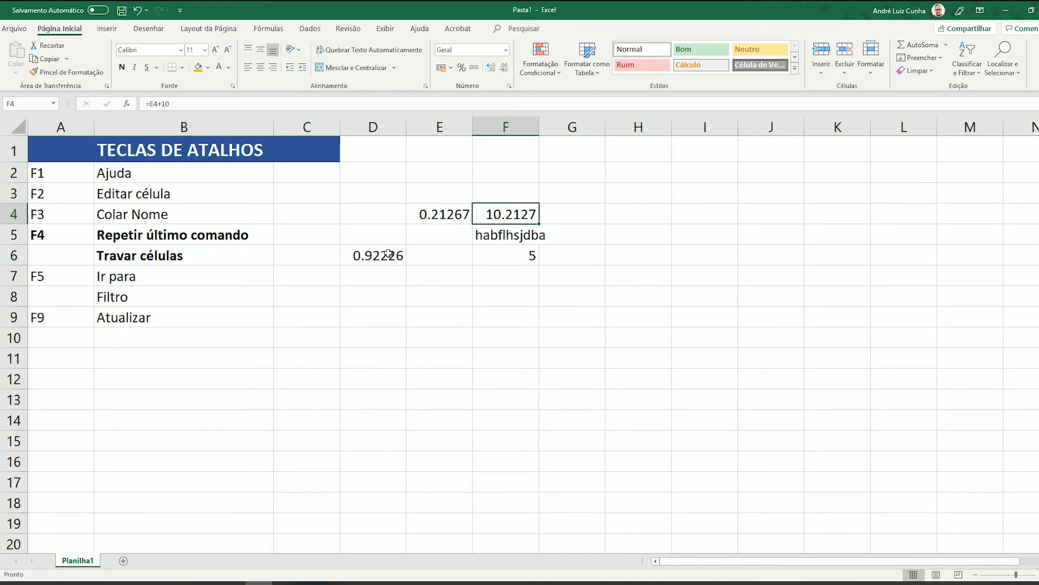
Step: Set the workbook calculation back to Automatic in the Excel formula options and check the formula in F4
click(15, 29)
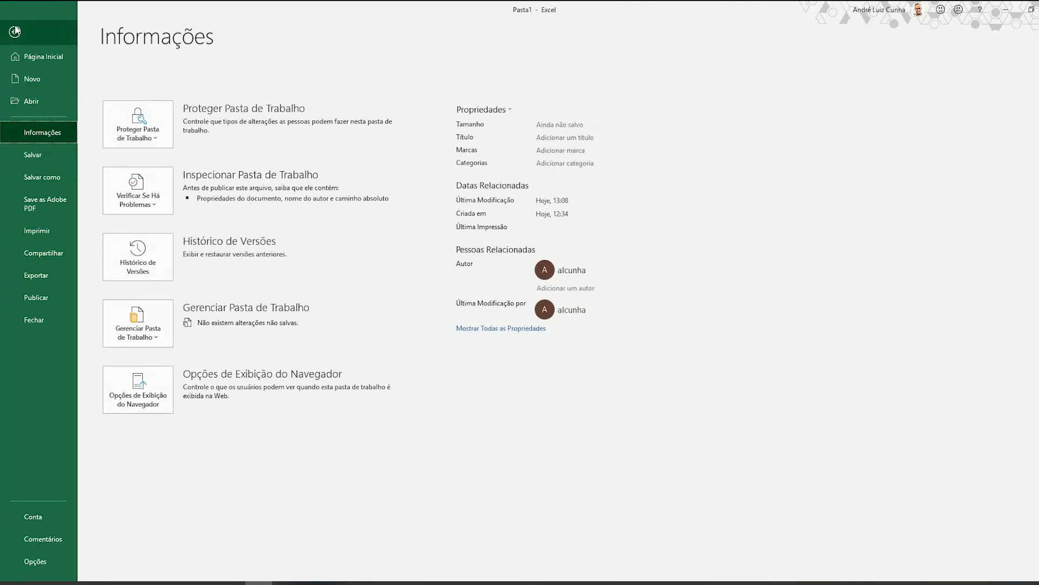
click(28, 561)
click(312, 147)
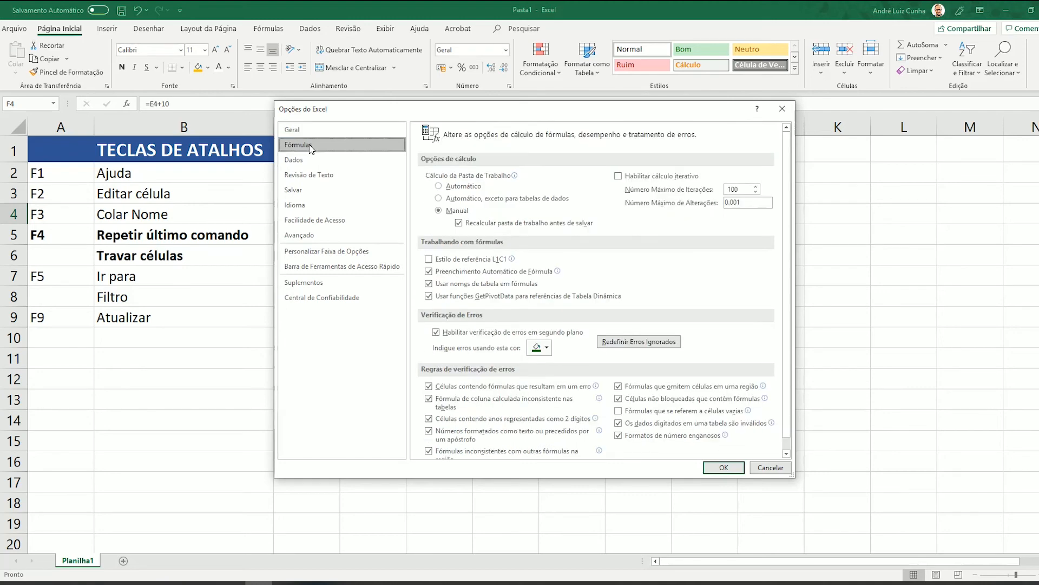
click(463, 186)
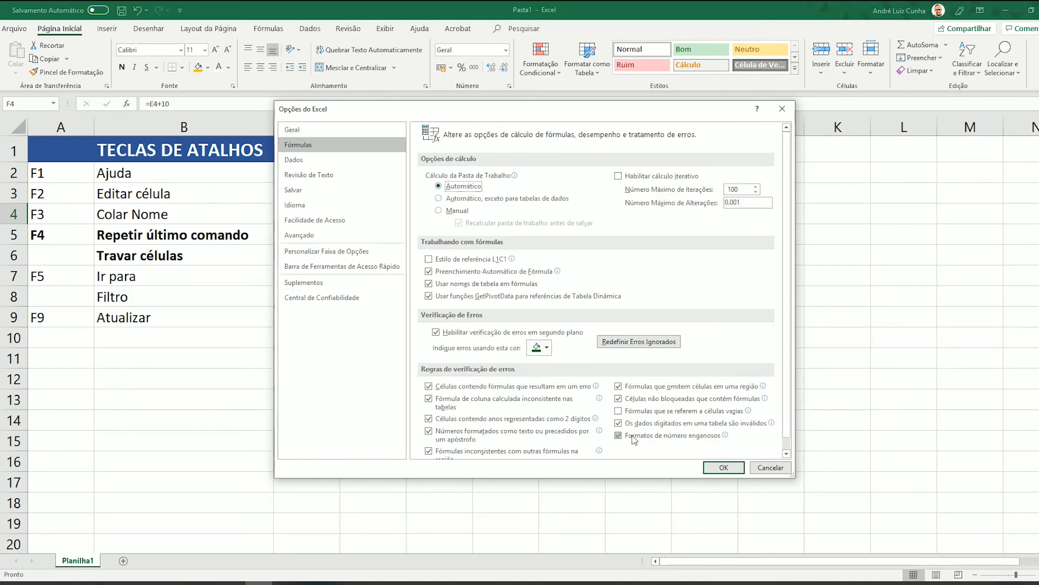
click(724, 467)
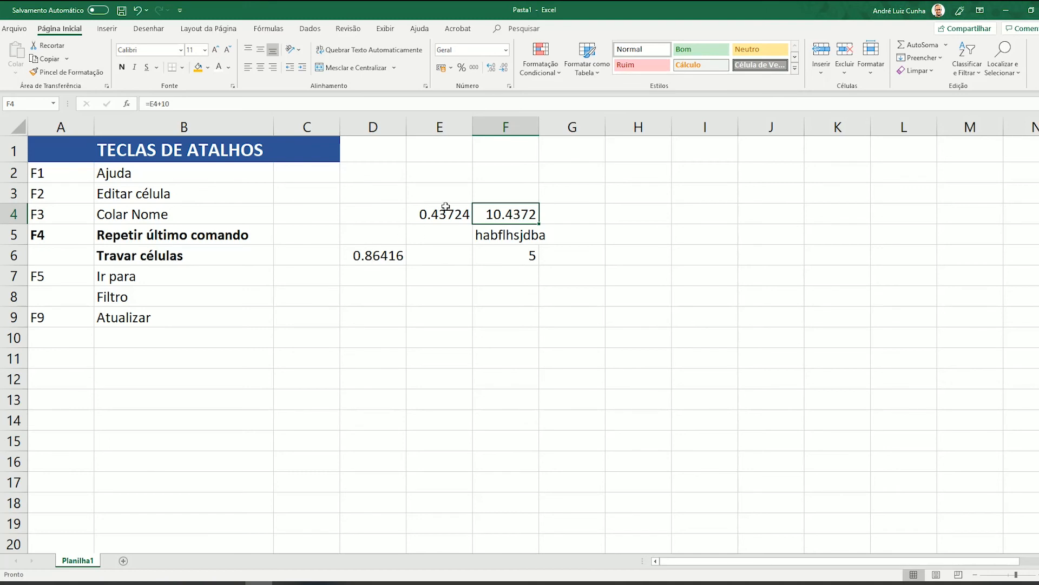
key(F2)
key(Escape)
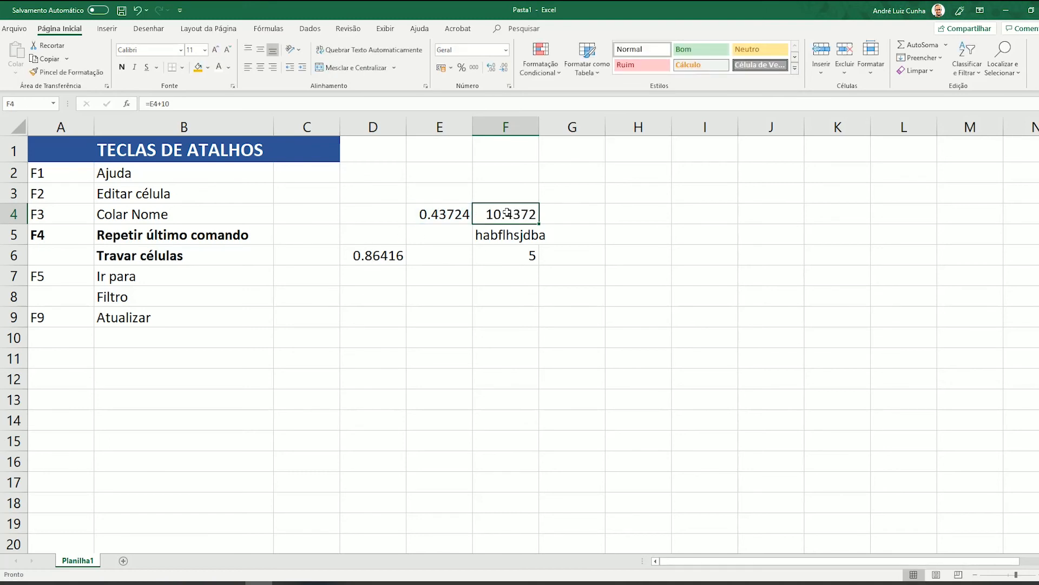